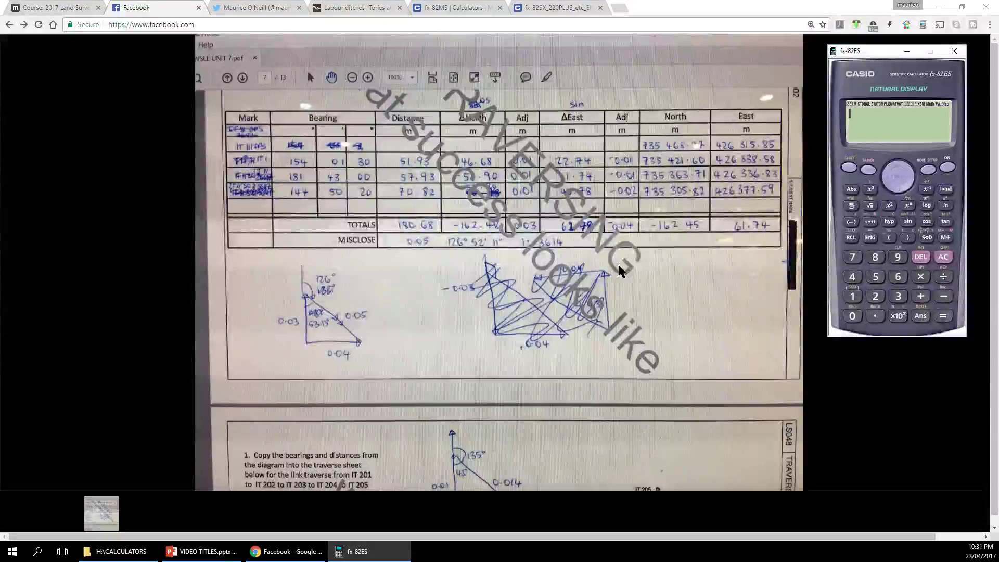
- Move the fx-82ES calculator onto the traverse table, beside the first Adj column
mouse_move(456, 133)
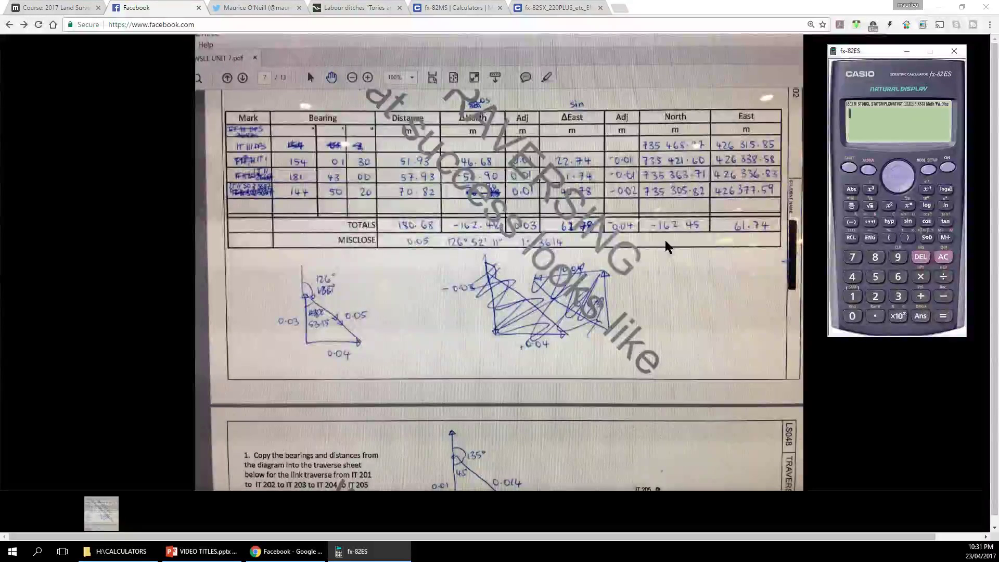
mouse_move(664, 237)
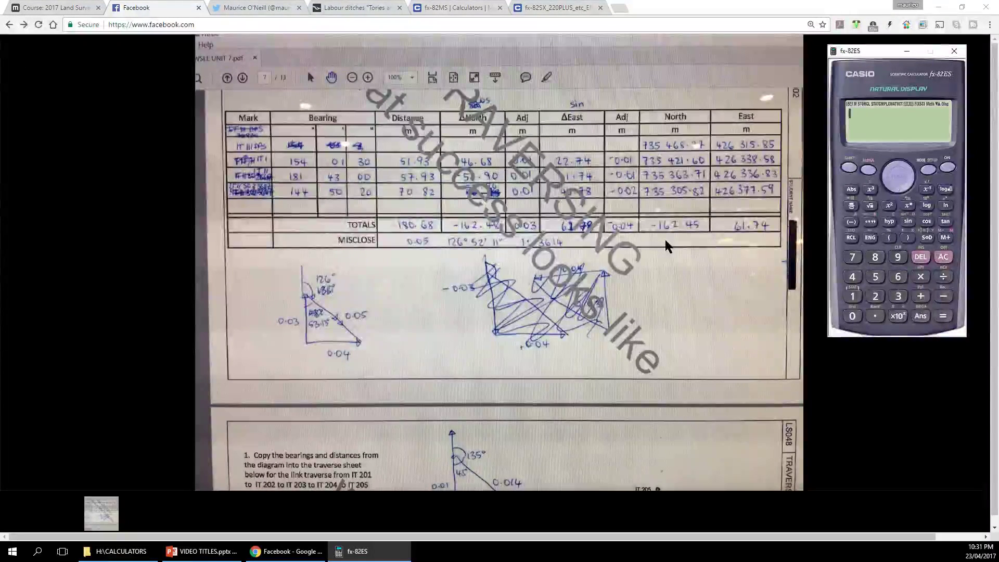
mouse_move(677, 162)
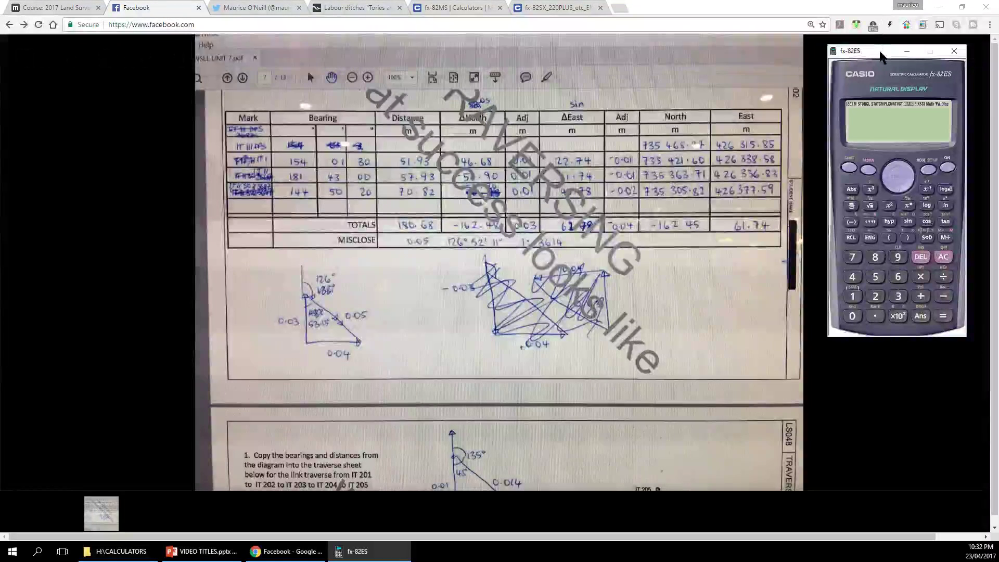
left_click_drag(879, 52, 599, 93)
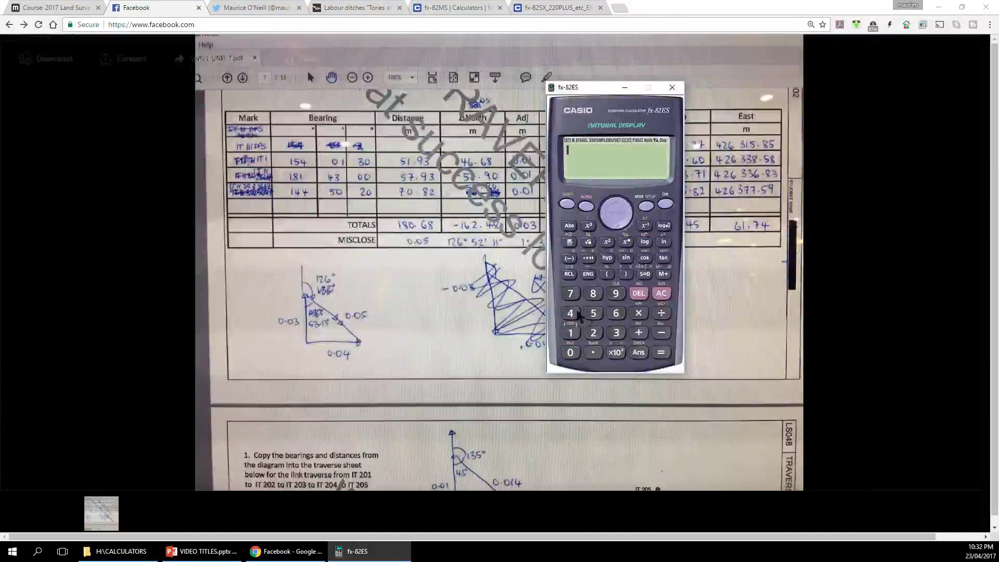
- Divide the northing misclose of .03 by the total traverse distance of 180.68 on the calculator
left_click(570, 353)
left_click(617, 337)
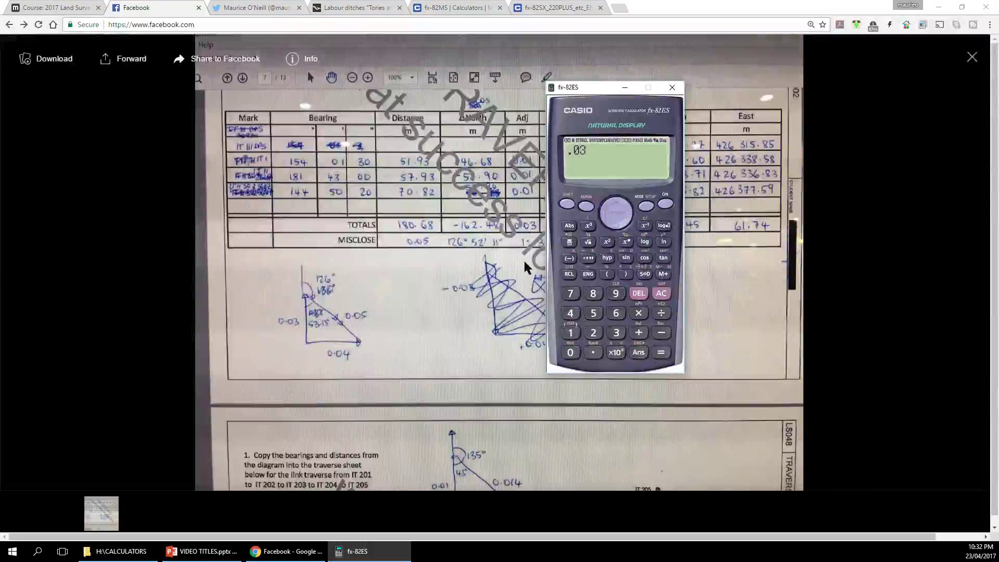
left_click(662, 314)
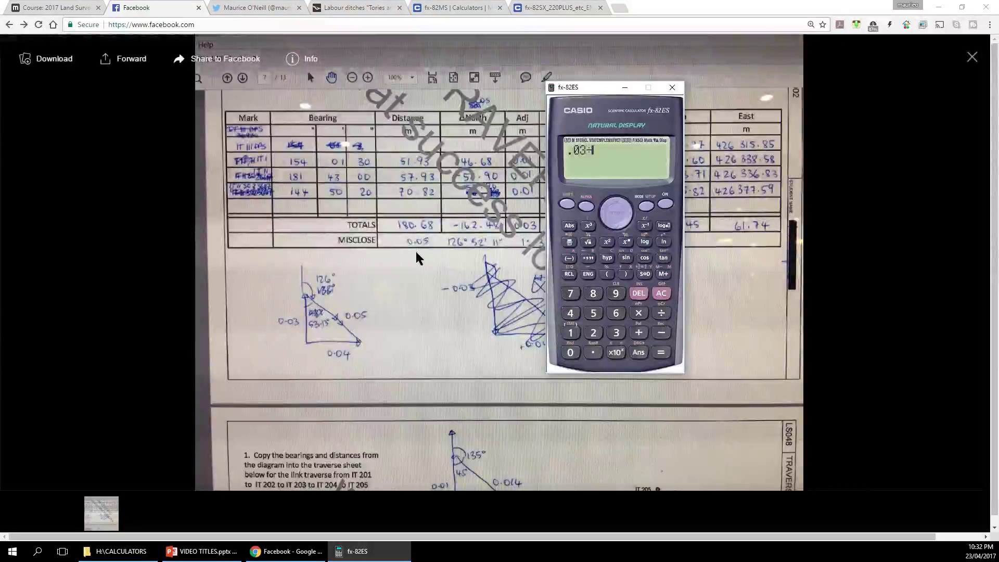
left_click(570, 333)
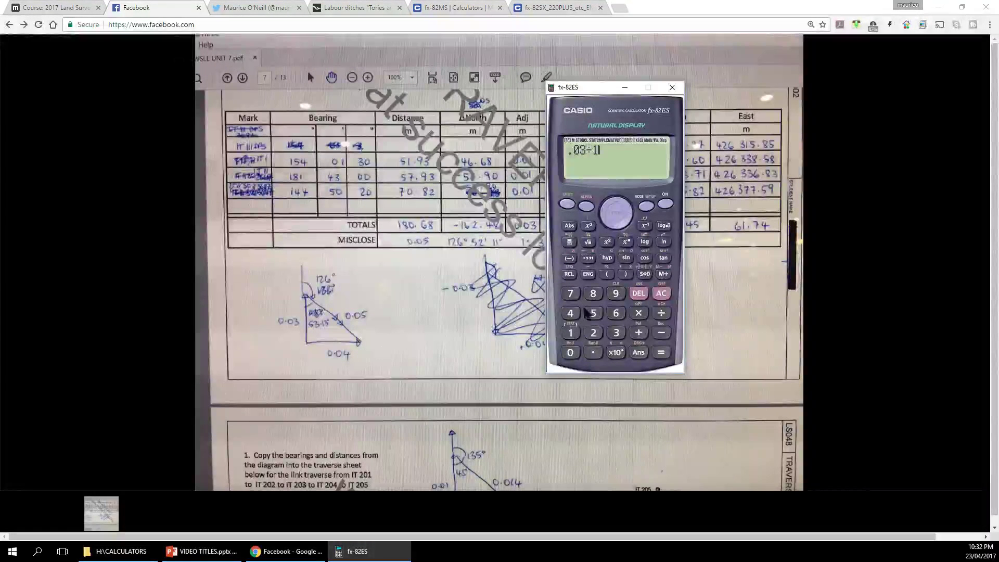
left_click(593, 295)
left_click(570, 353)
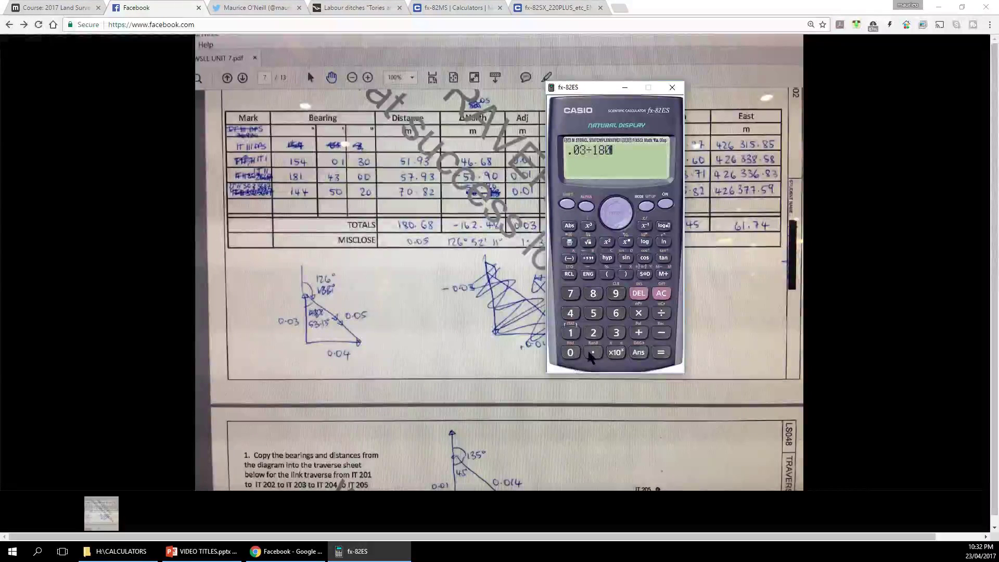
left_click(593, 352)
left_click(616, 313)
left_click(593, 294)
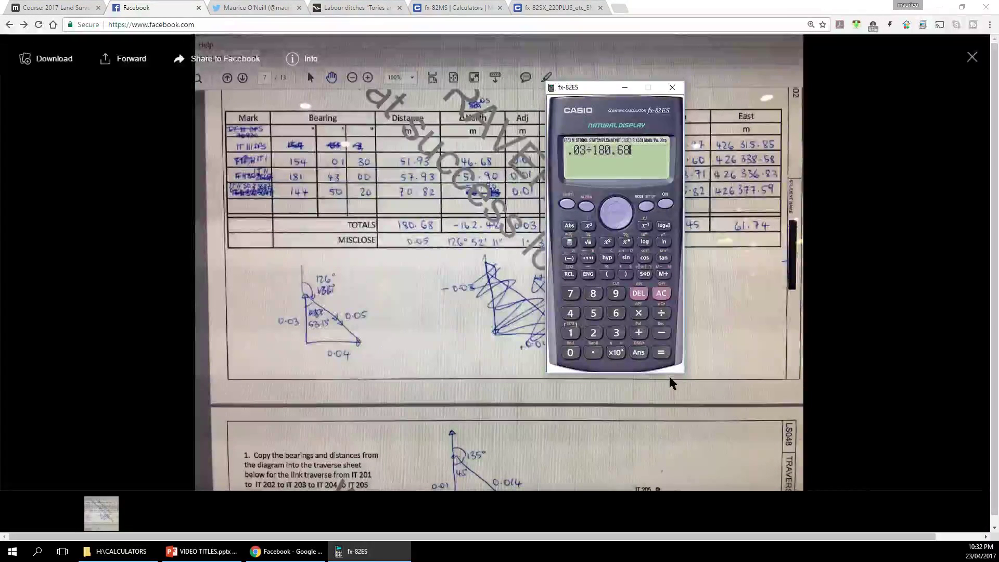
left_click(662, 354)
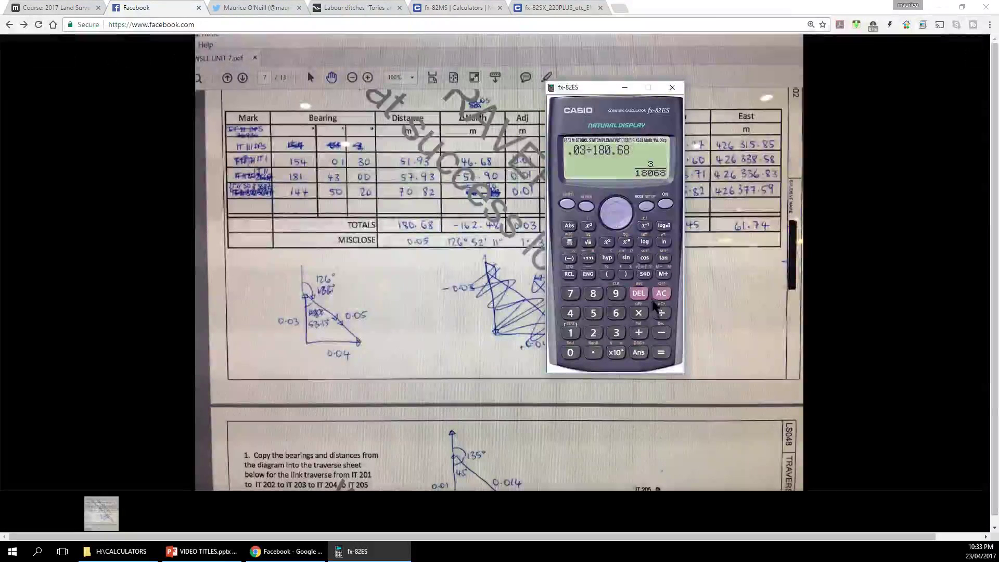
- Show the quotient as a decimal and store it in calculator memory A
left_click(645, 275)
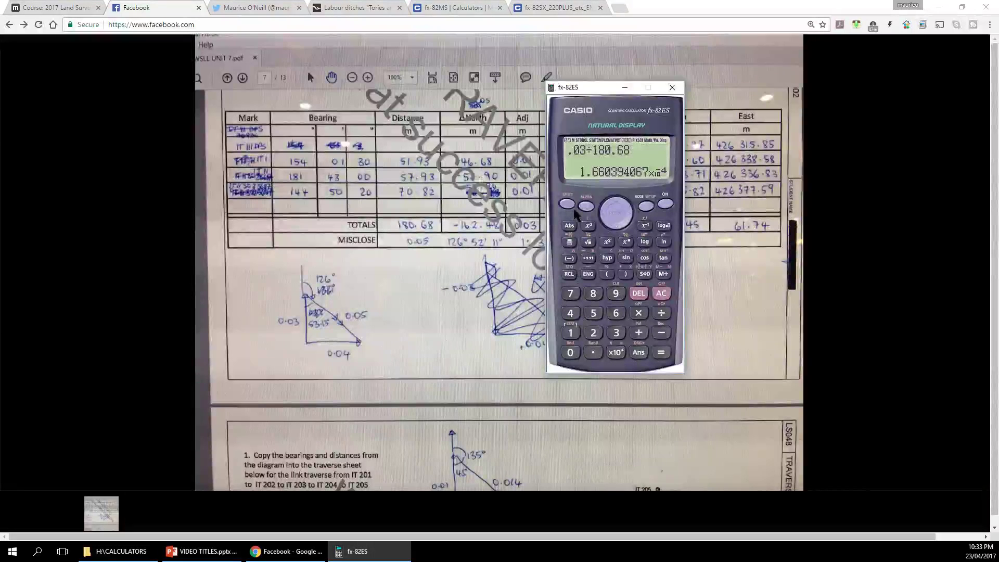
left_click(568, 274)
left_click(570, 260)
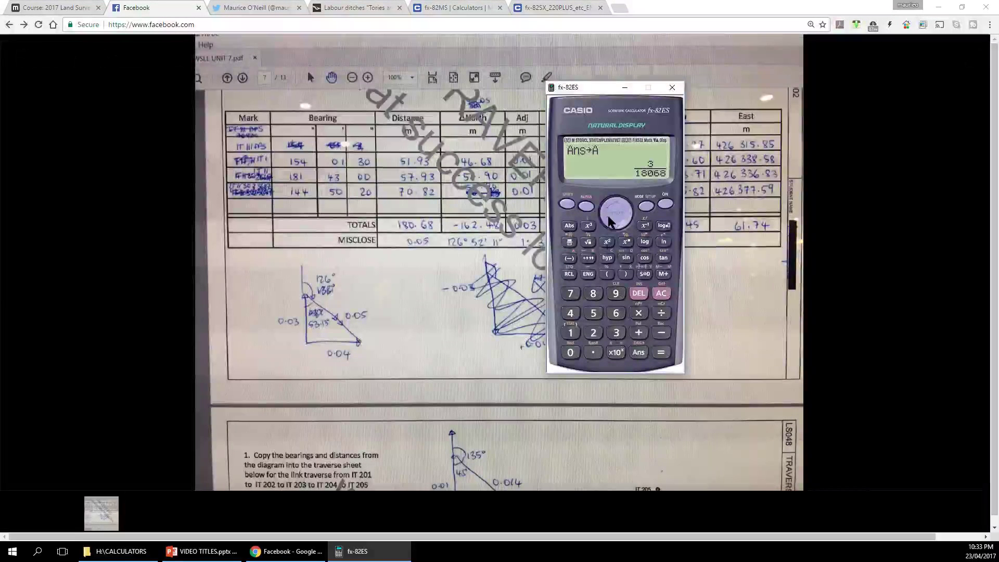
- Recall the factor from memory A and multiply it by the first leg's distance, 51.93
left_click(570, 260)
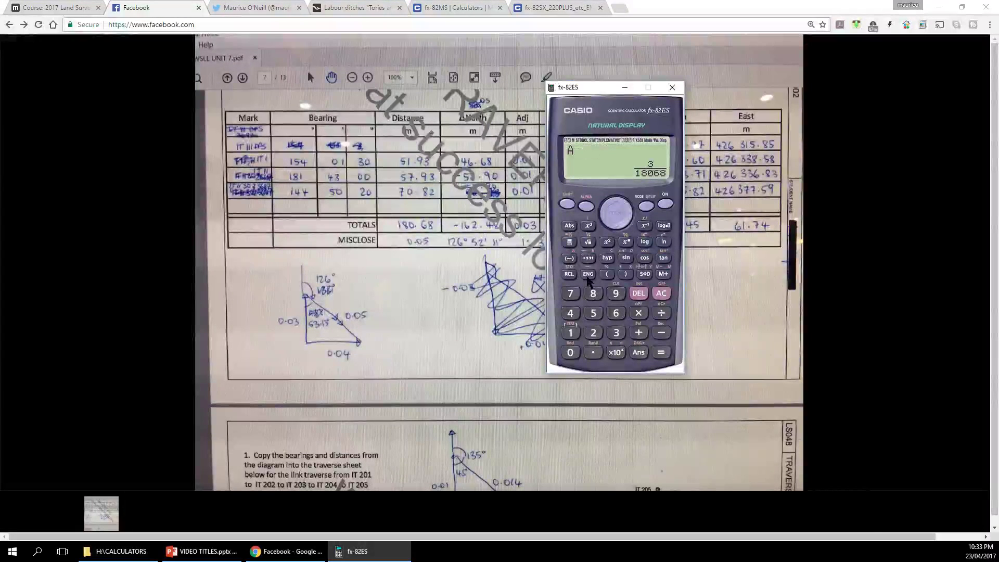
left_click(637, 314)
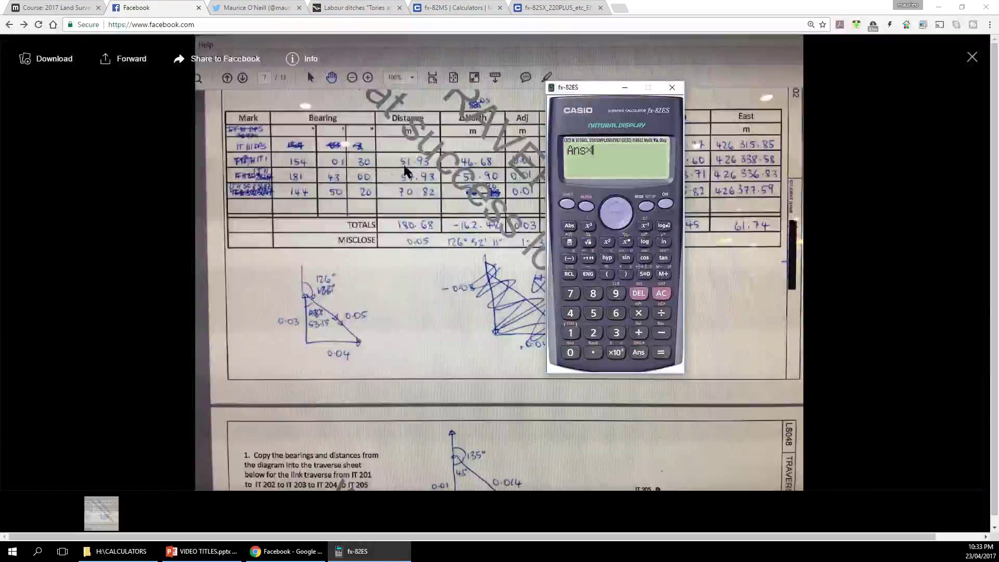
left_click(595, 314)
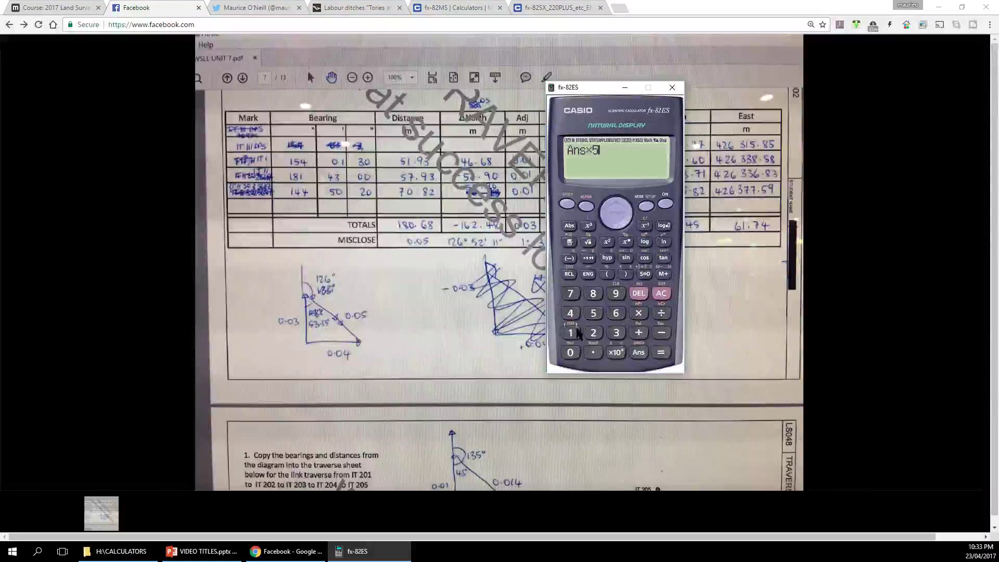
left_click(570, 333)
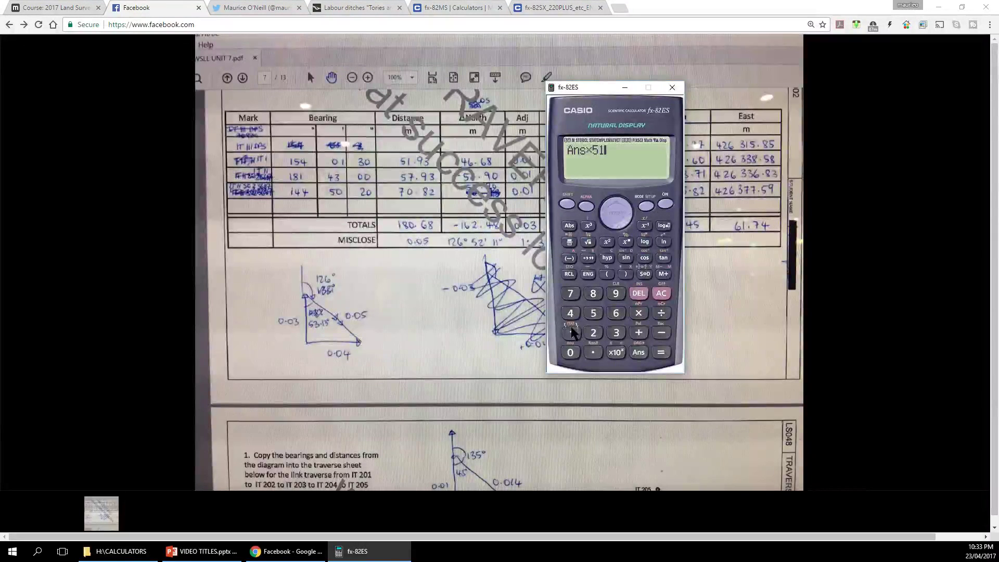
left_click(613, 295)
left_click(621, 337)
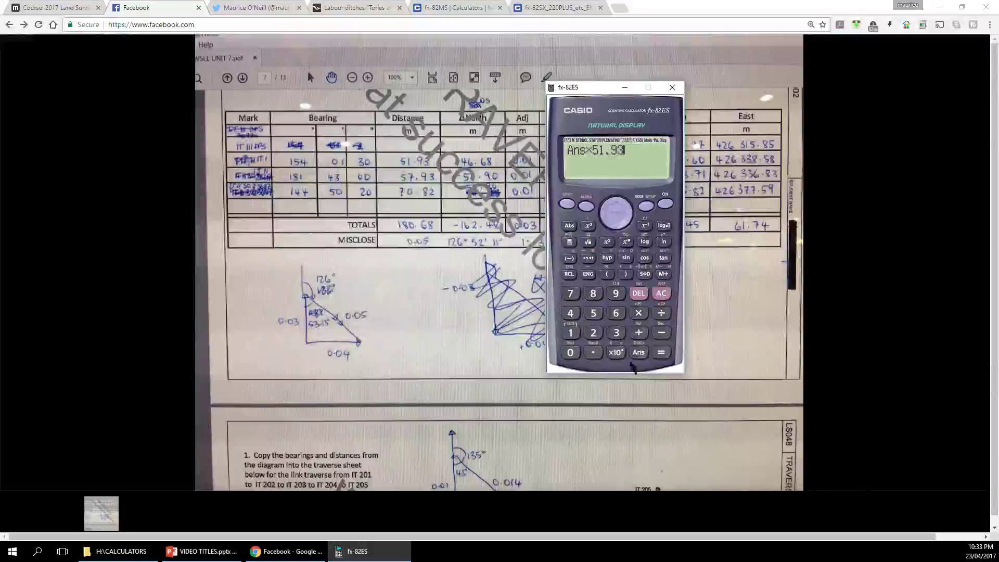
left_click(660, 353)
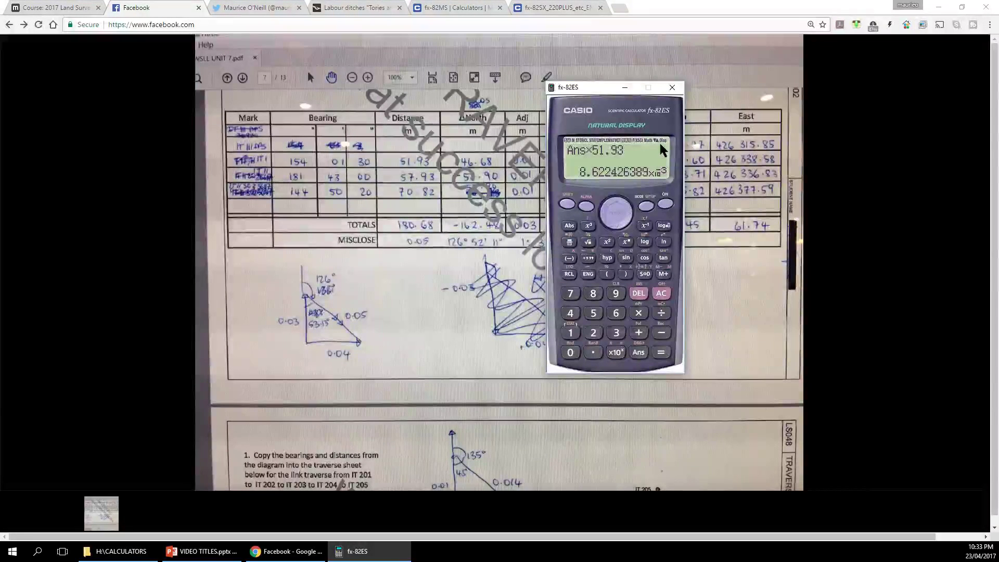
- Set the calculator display to Fix with 2 decimal places
left_click(567, 205)
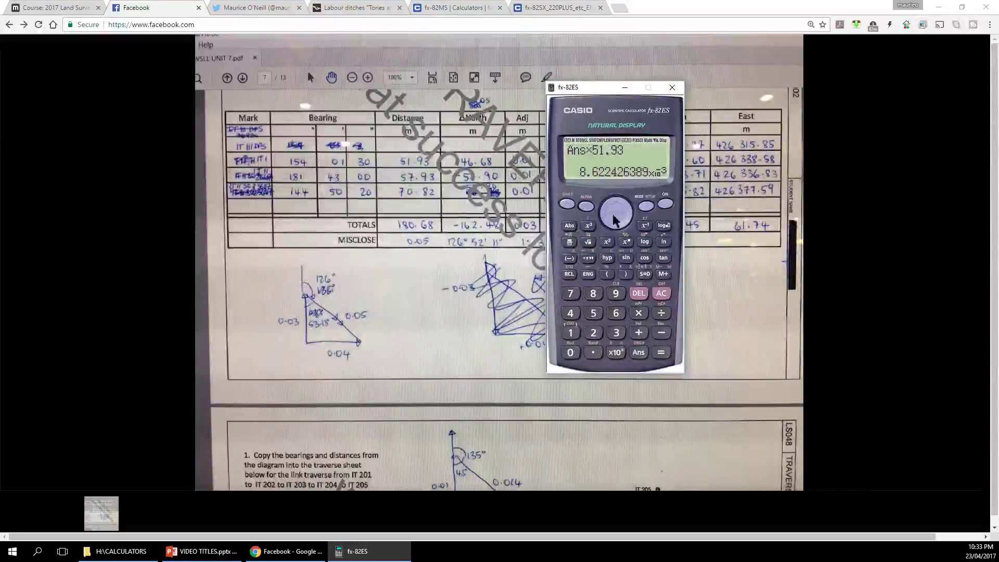
left_click(647, 206)
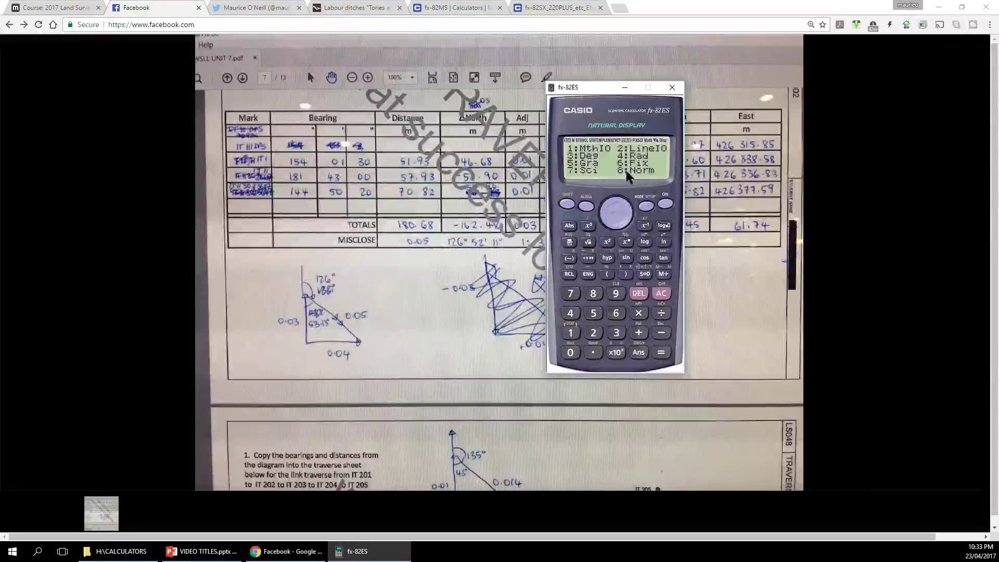
left_click(616, 313)
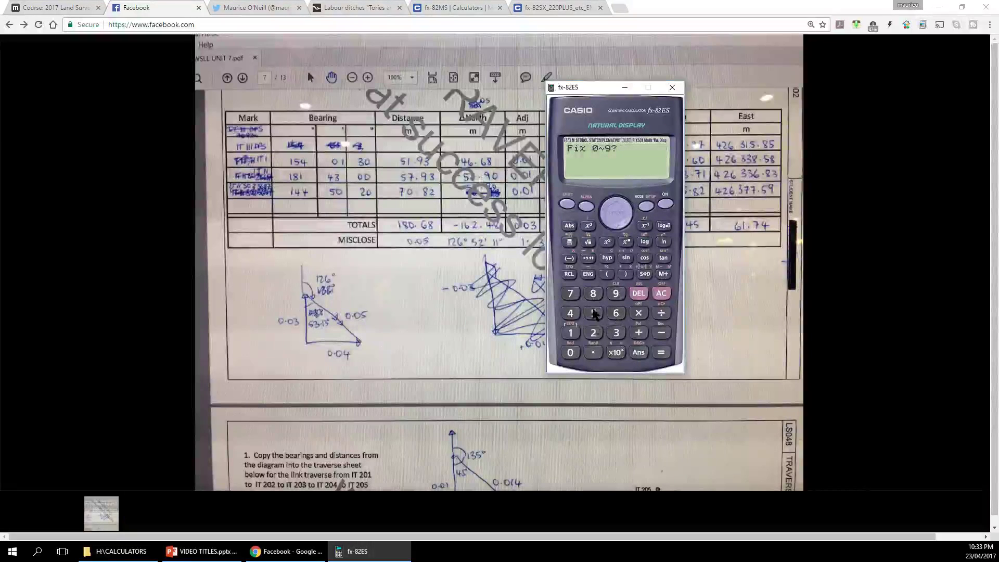
left_click(594, 333)
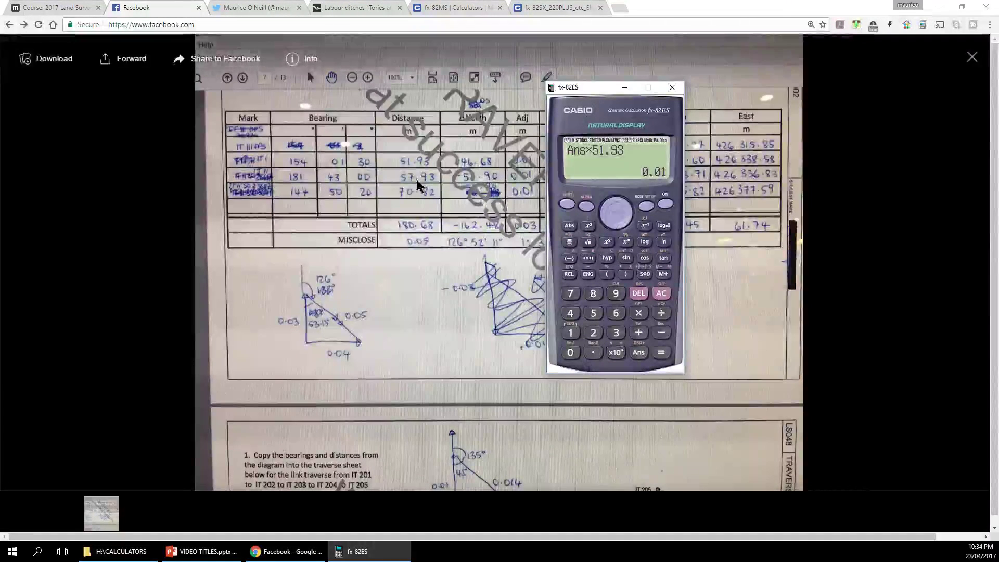
- Recall the factor from memory A and multiply it by the second leg's distance, 57.93
left_click(570, 259)
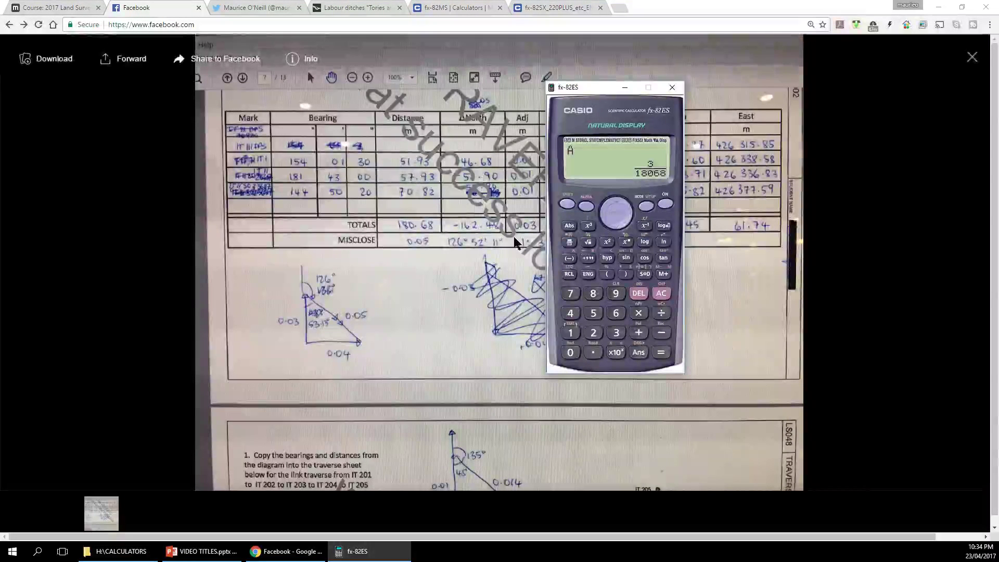
left_click(638, 313)
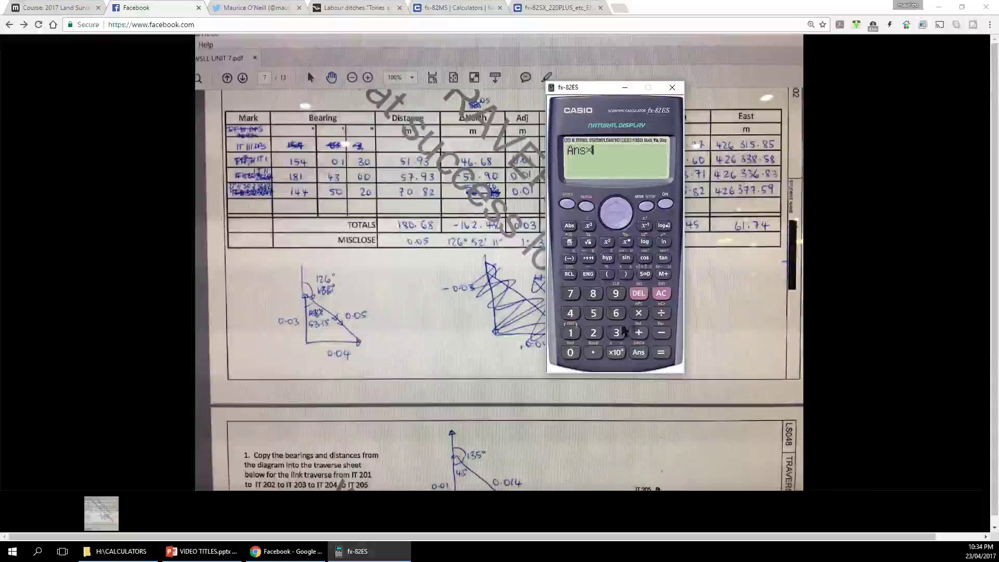
left_click(594, 314)
left_click(570, 293)
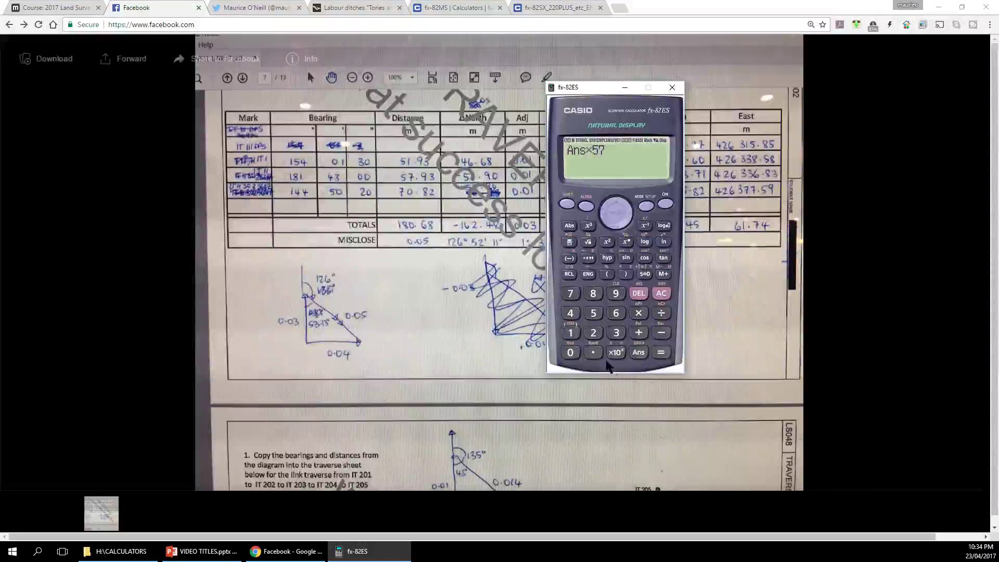
left_click(593, 352)
left_click(617, 294)
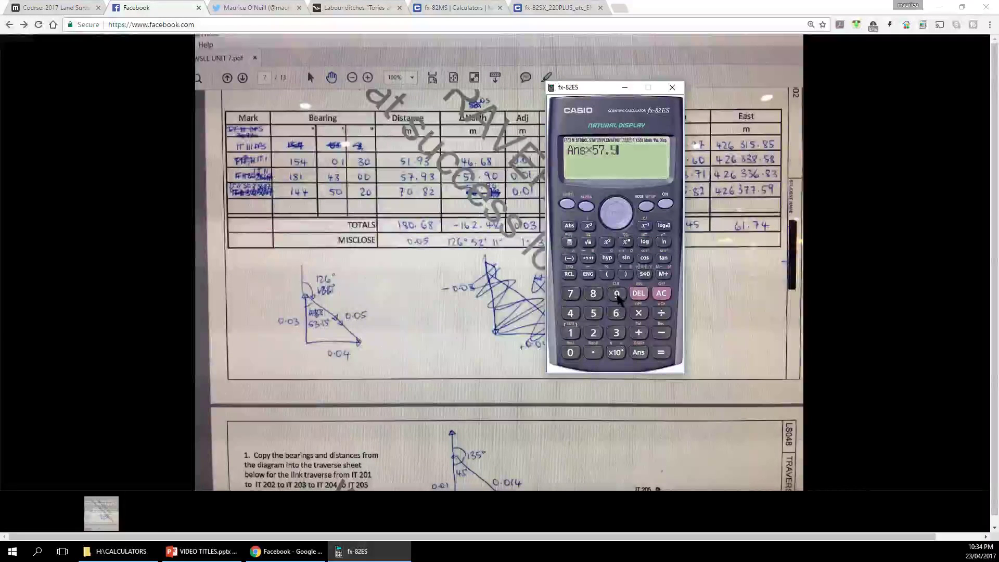
left_click(618, 334)
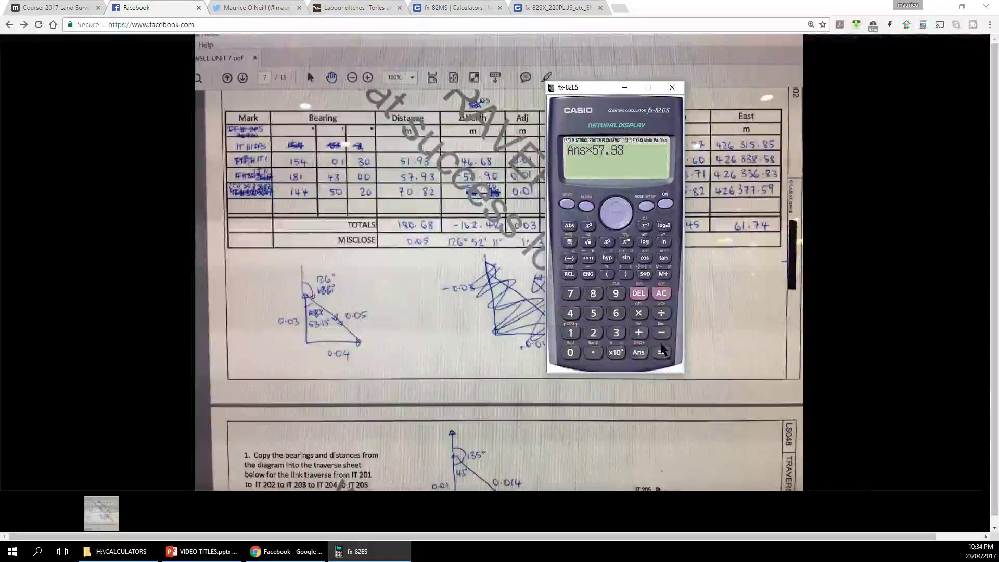
left_click(662, 354)
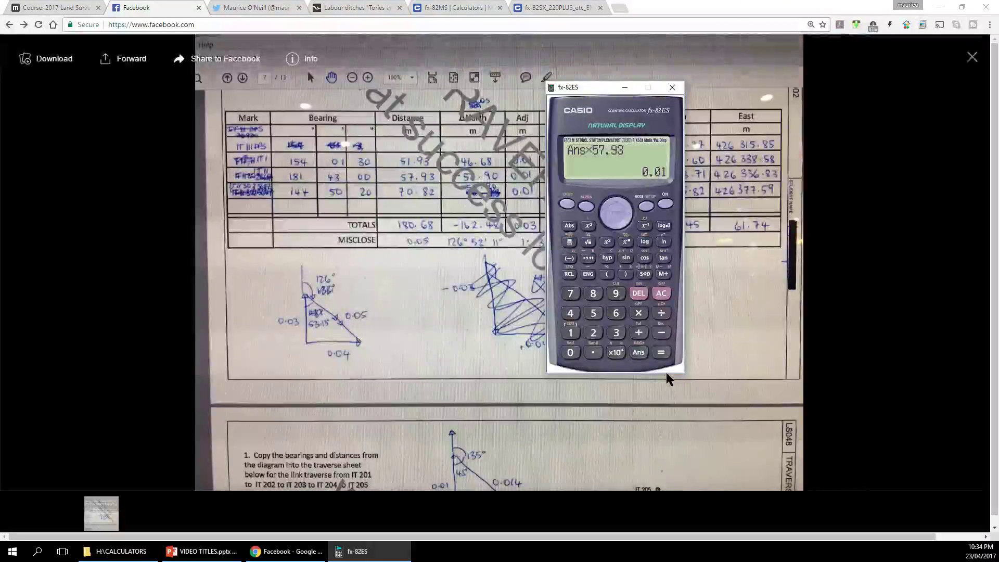
- Multiply the factor in memory A by the third leg's distance, 70.82, and move the calculator clear of the traverse table
left_click(572, 258)
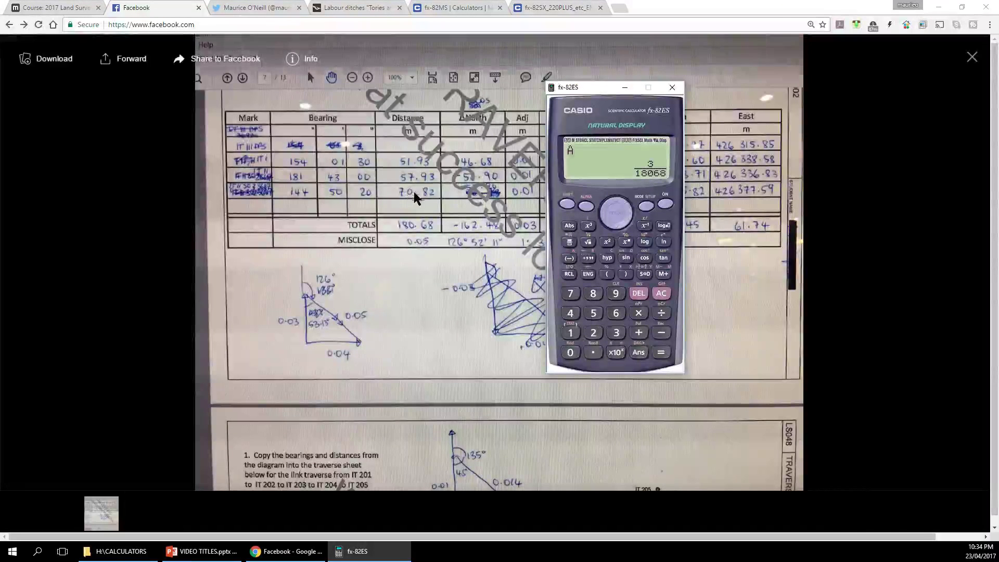
left_click(637, 313)
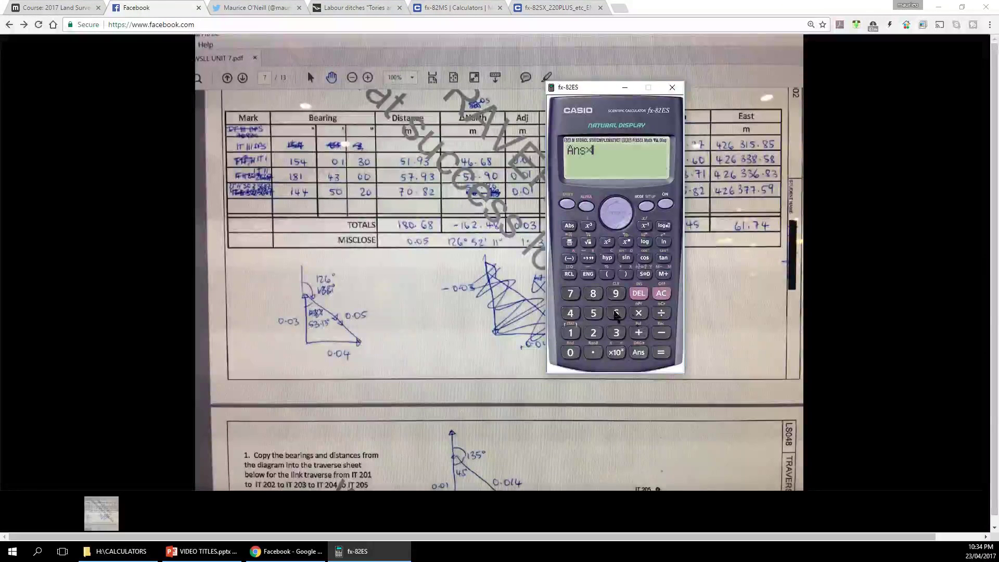
left_click(570, 294)
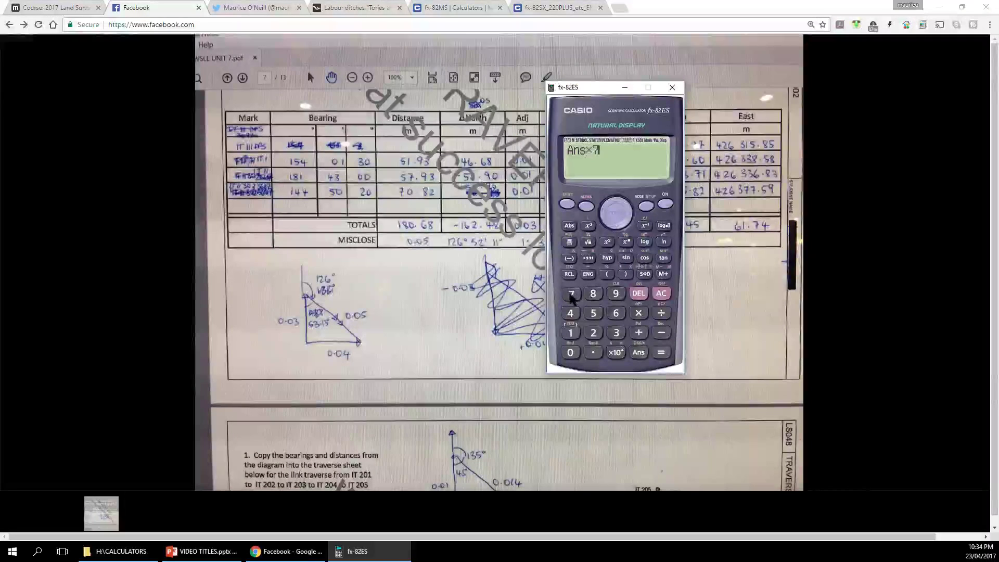
left_click(569, 353)
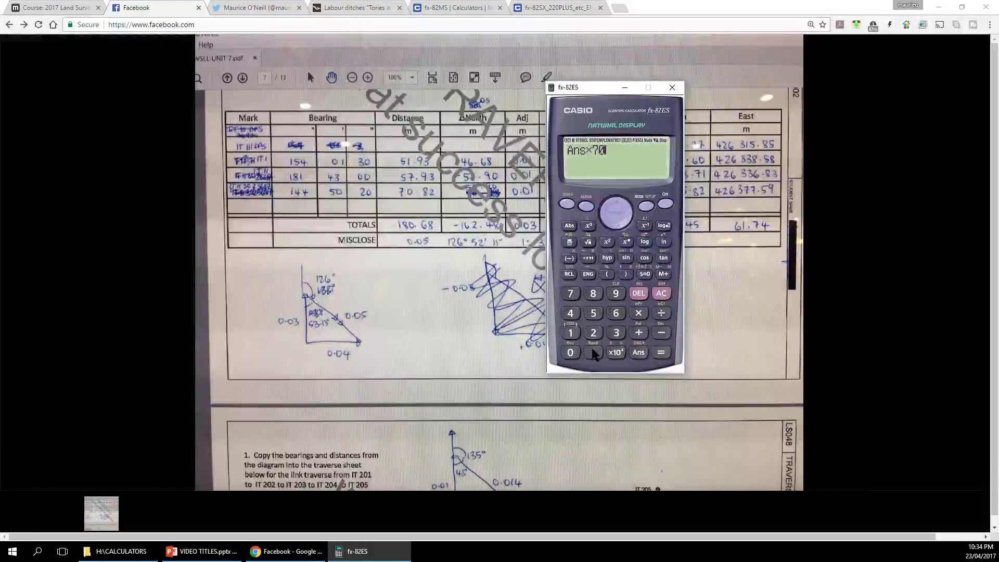
left_click(592, 350)
left_click(593, 294)
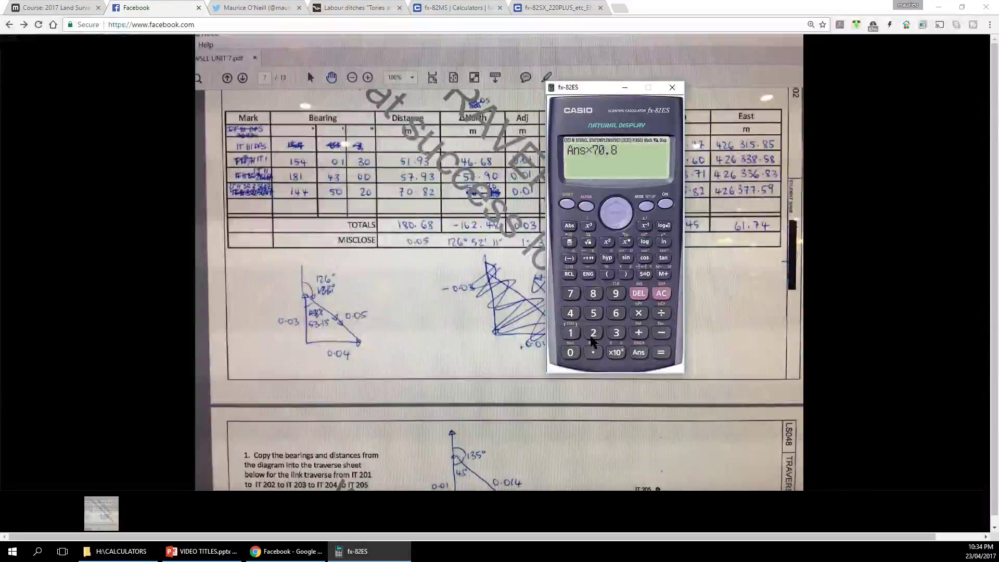
left_click(592, 338)
left_click(661, 354)
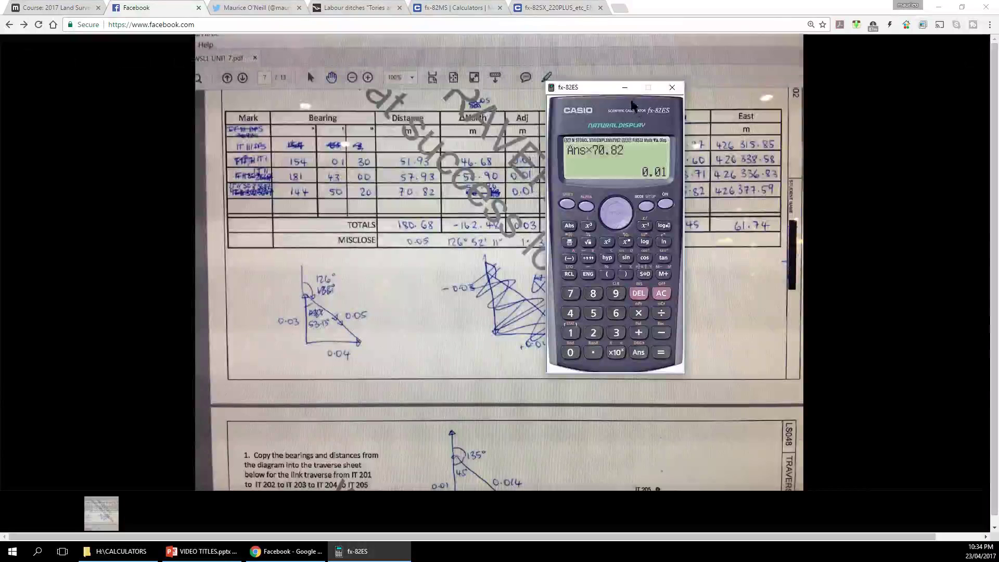
left_click_drag(600, 91, 880, 81)
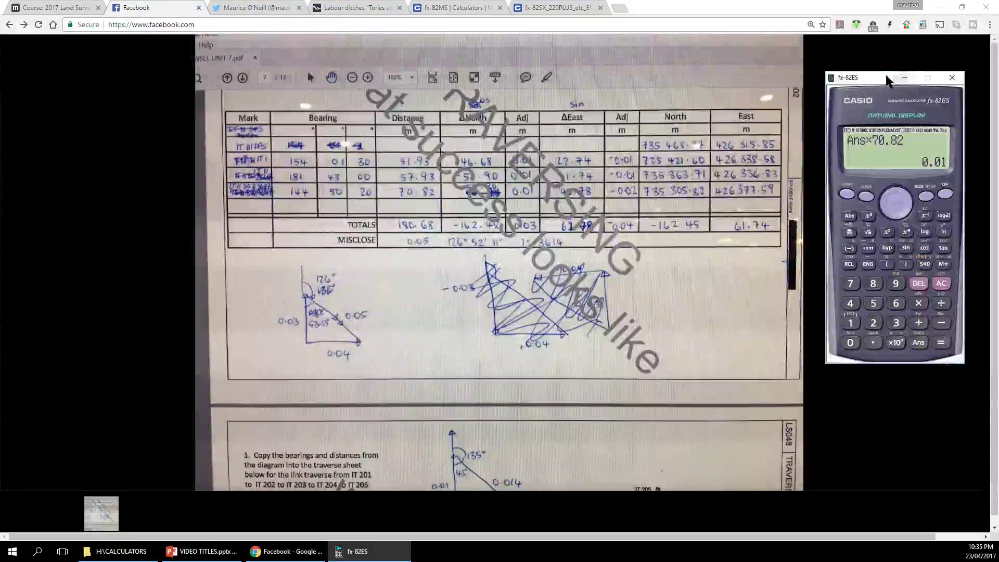
- Move the calculator slightly closer to the traverse table and enter the starting northing, 735468.27
left_click_drag(887, 79, 868, 77)
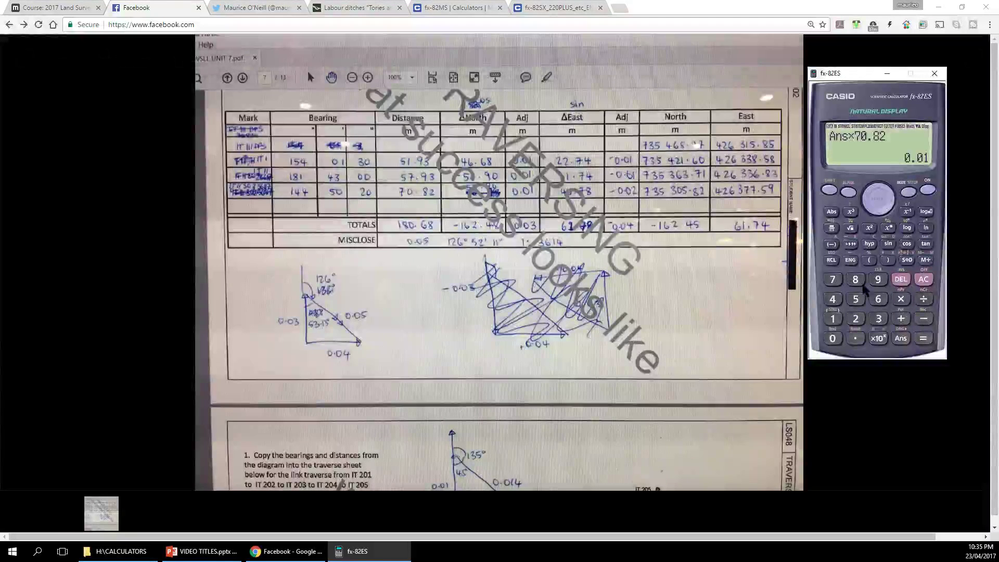
left_click(833, 280)
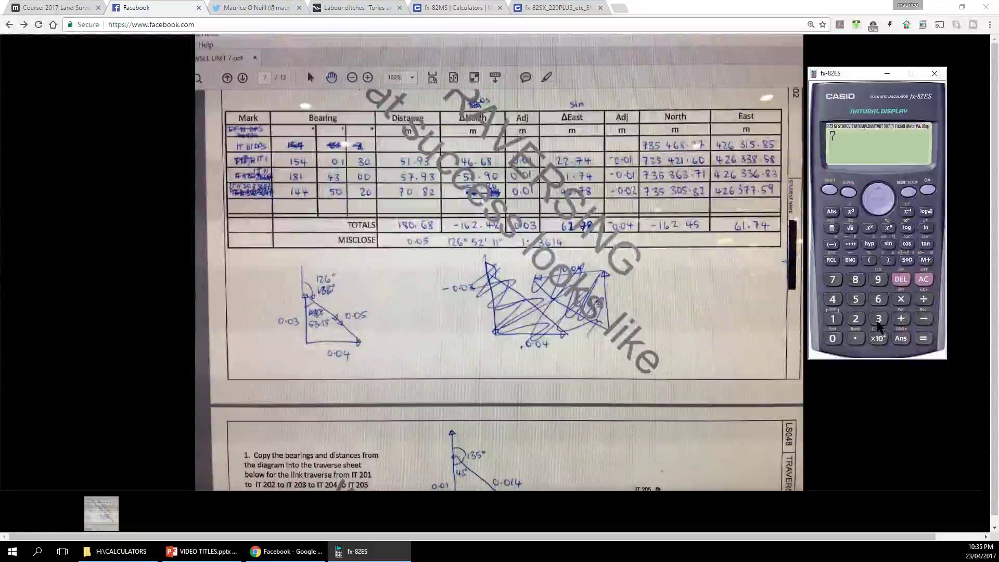
left_click(879, 320)
left_click(856, 299)
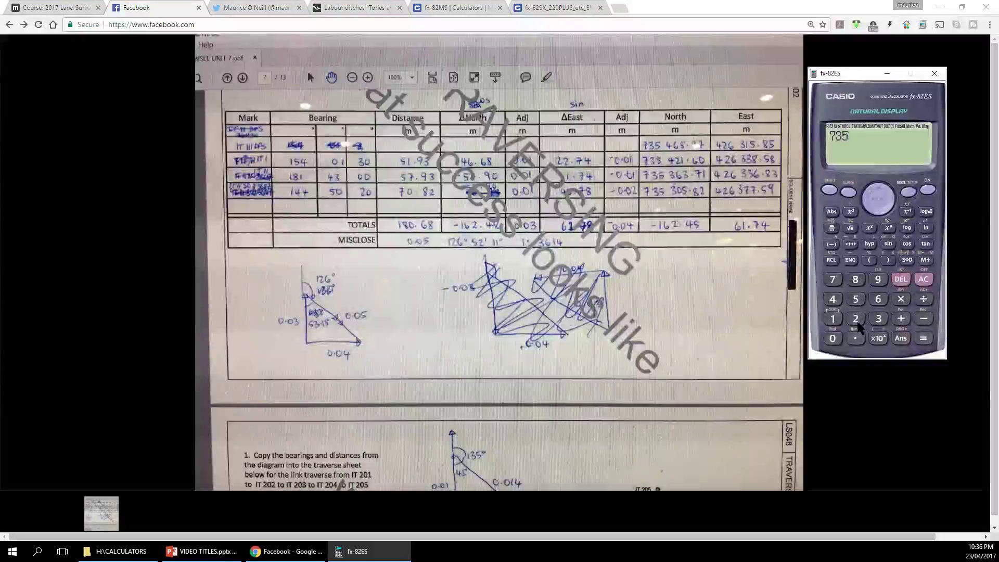
left_click(833, 300)
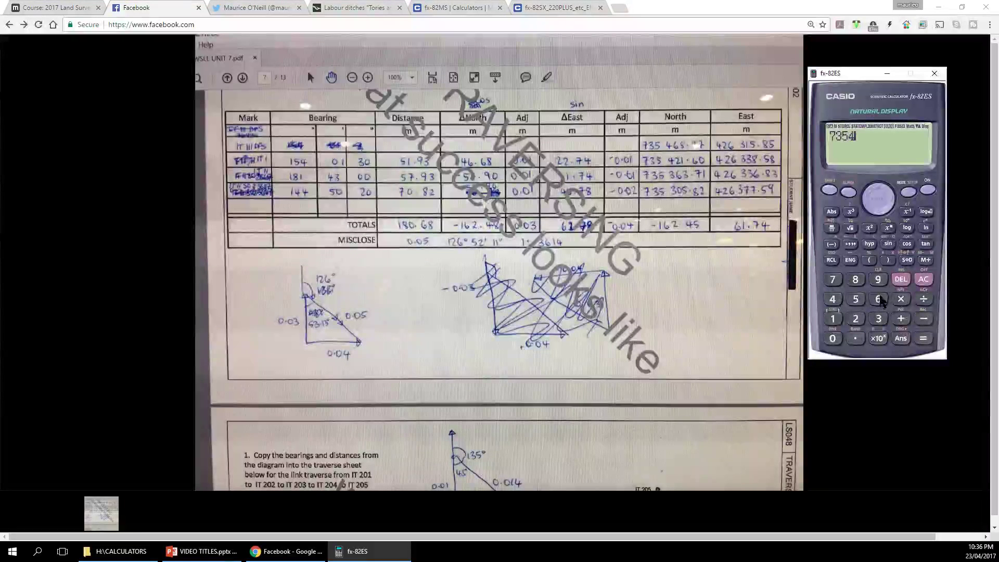
left_click(879, 300)
left_click(855, 280)
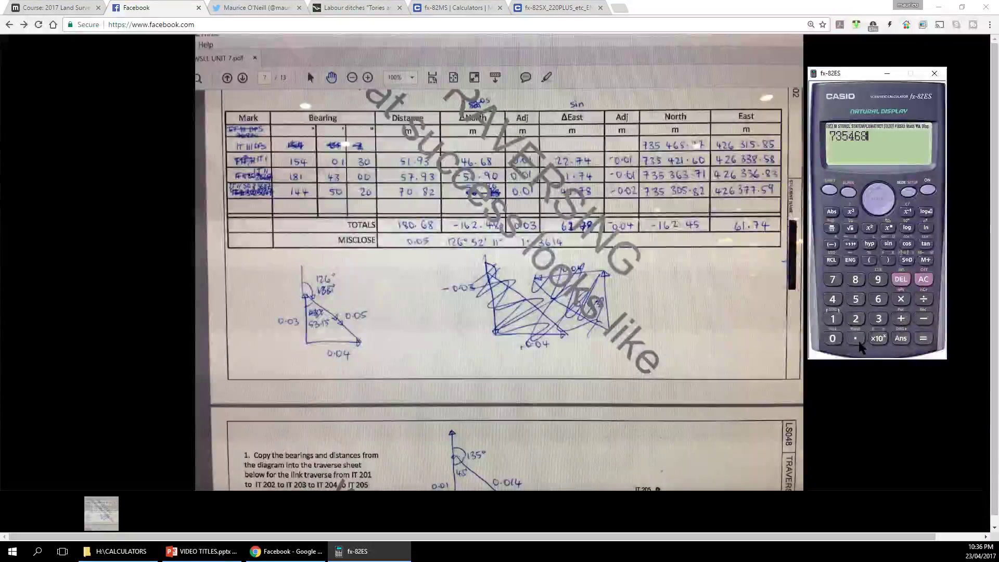
left_click(855, 319)
left_click(835, 276)
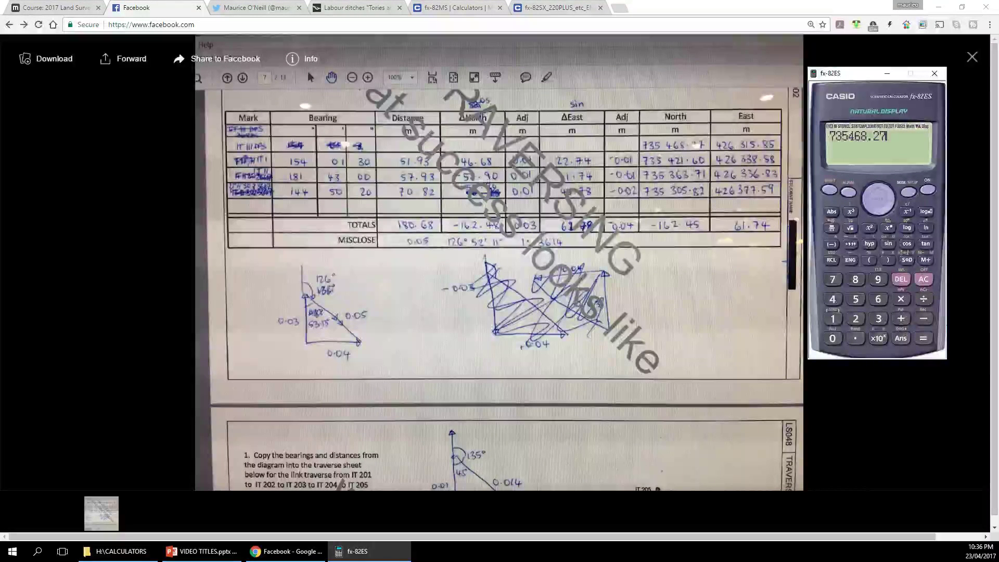
- Subtract the first leg's ΔNorth of 46.68, add its 0.01 adjustment, and show the resulting northing as a decimal
left_click(923, 315)
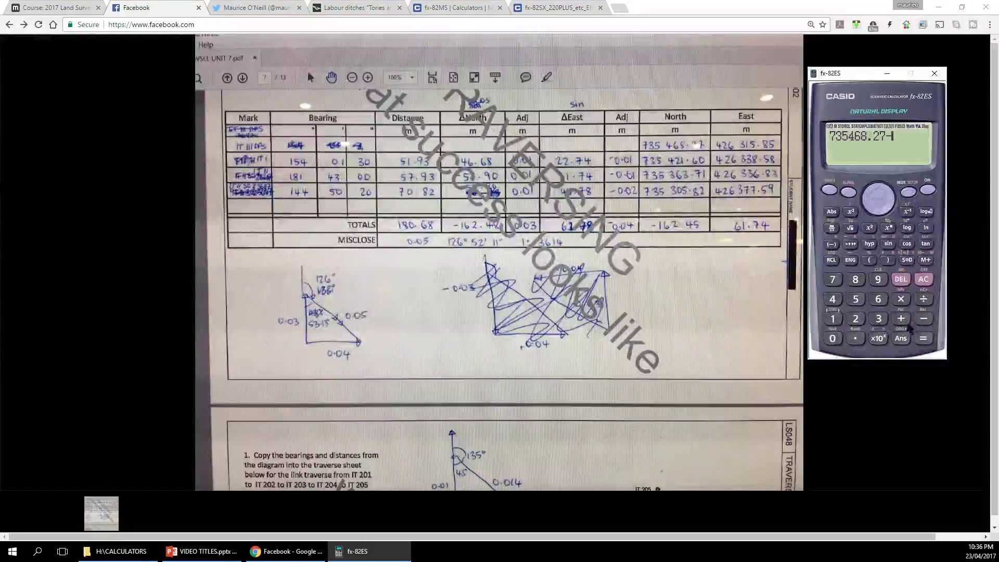
left_click(832, 299)
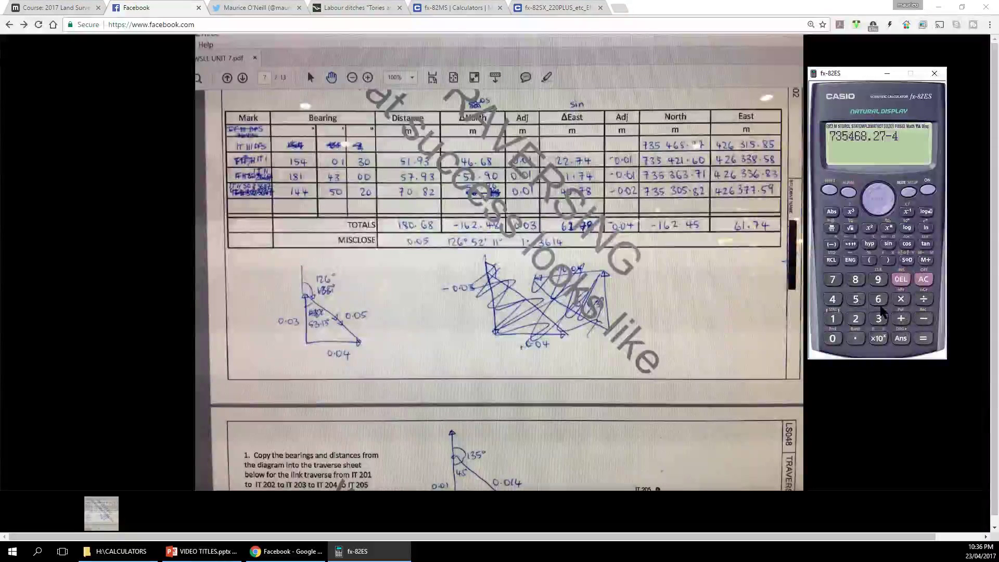
left_click(878, 298)
left_click(856, 339)
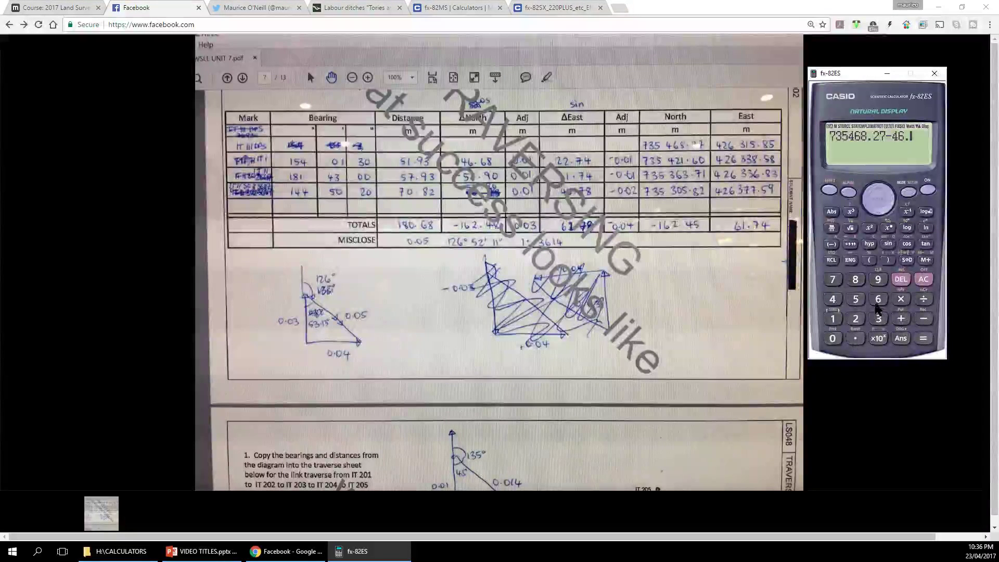
left_click(878, 300)
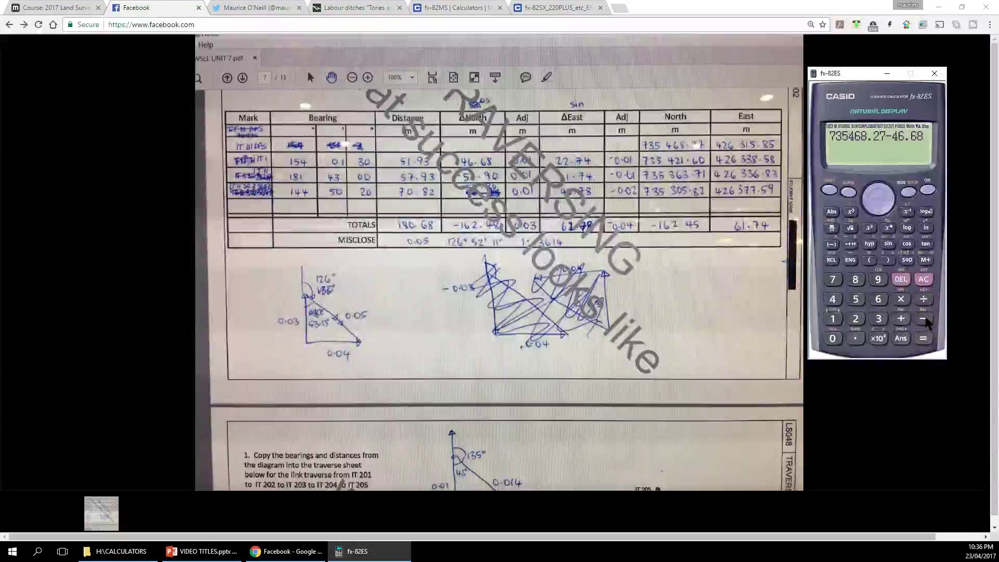
left_click(902, 320)
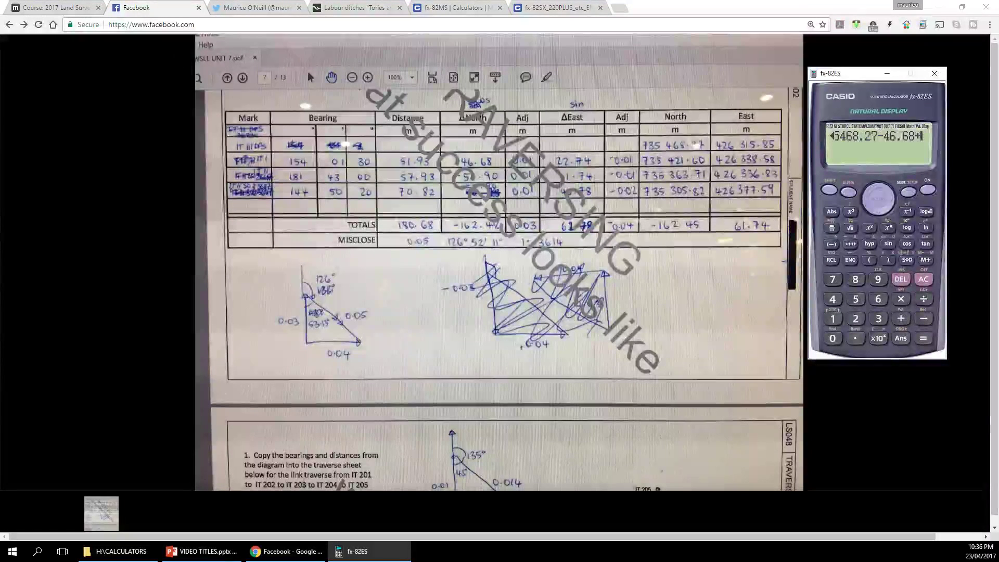
left_click(854, 336)
left_click(836, 342)
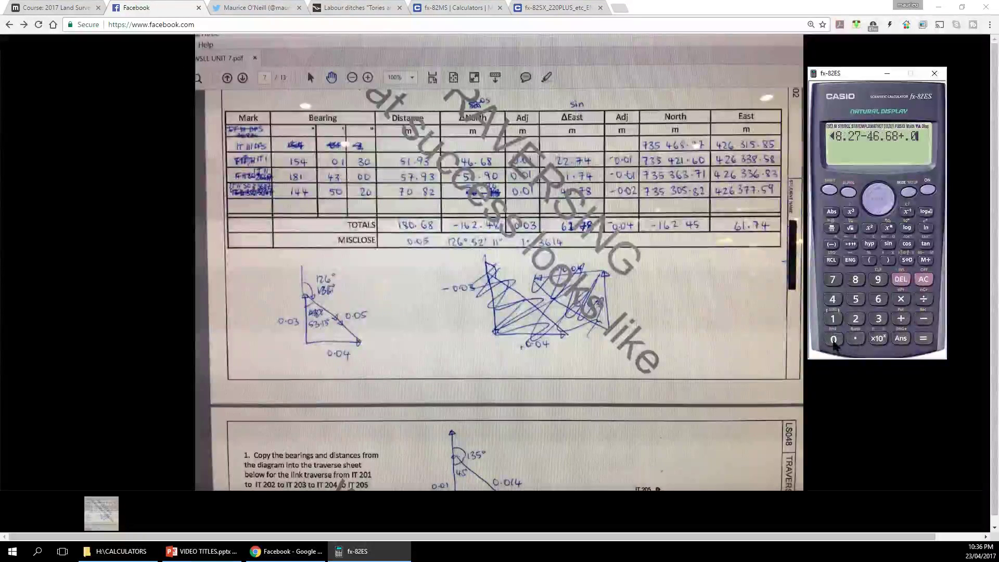
left_click(832, 319)
left_click(924, 339)
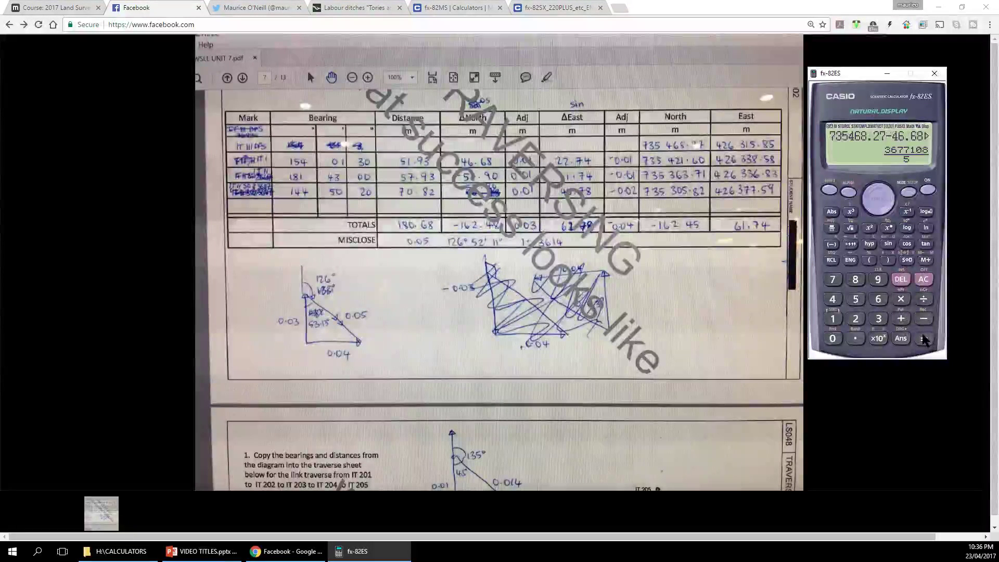
left_click(908, 261)
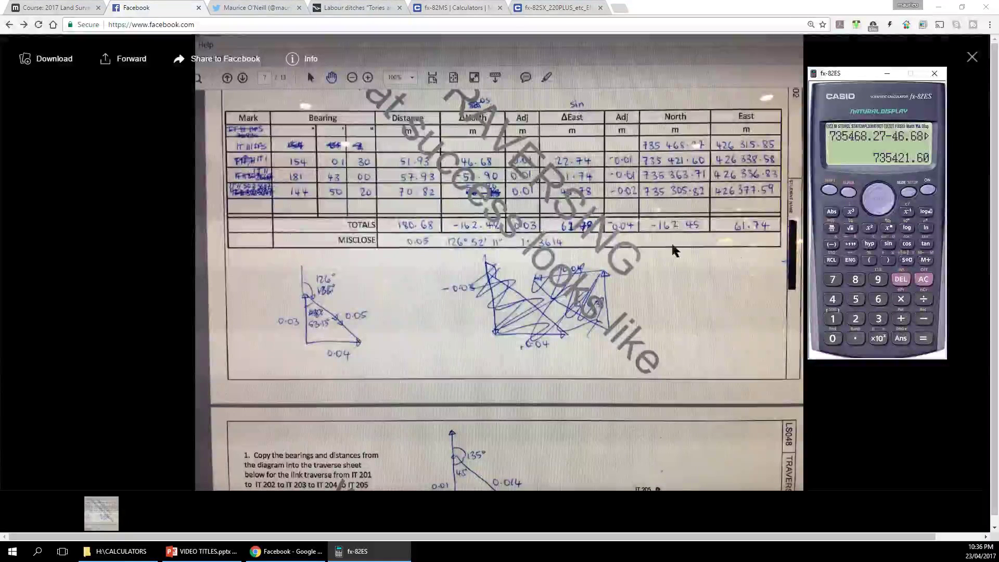
- Subtract 54.9 from the previous northing and add the second leg's 0.01 adjustment
left_click(924, 319)
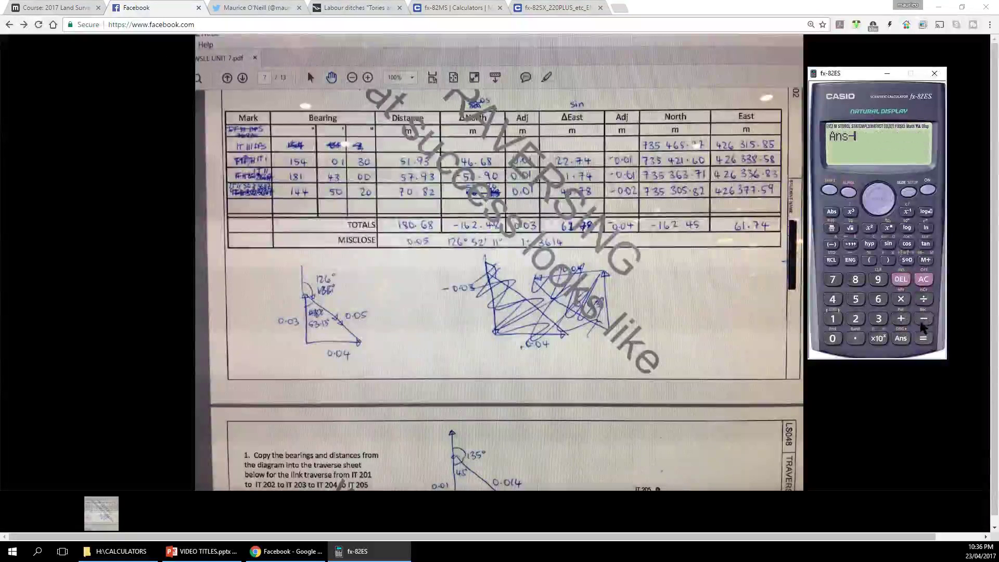
left_click(856, 299)
left_click(833, 299)
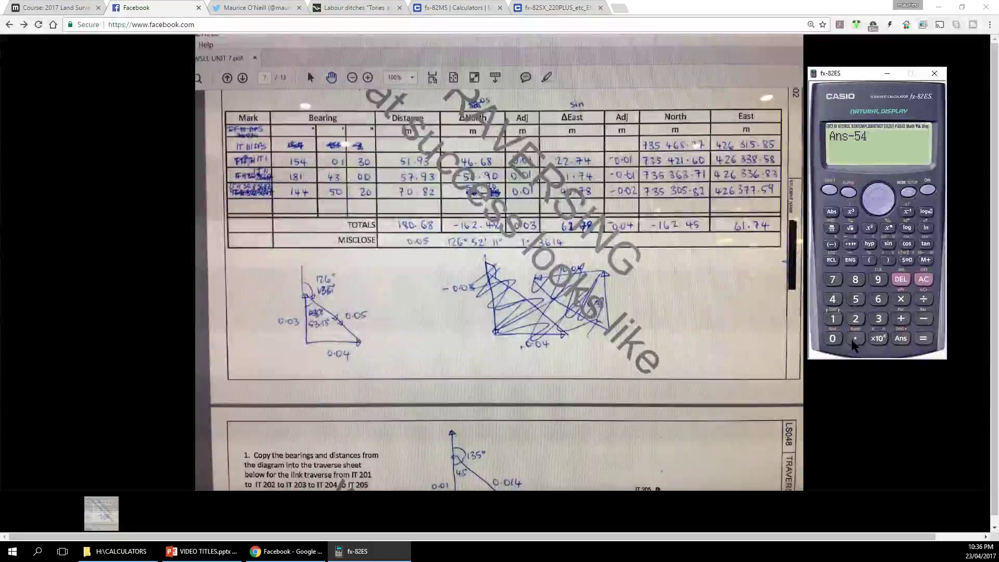
left_click(878, 279)
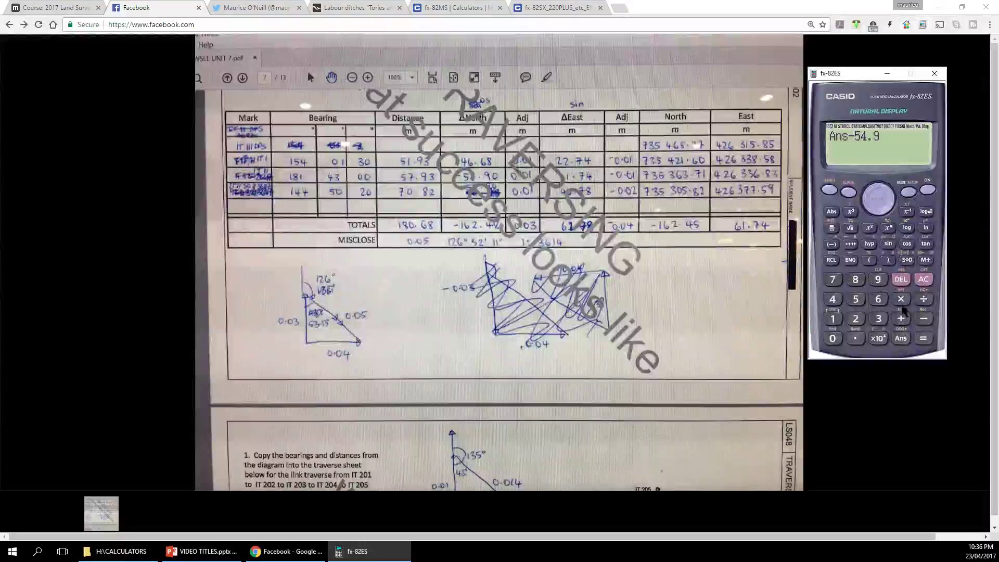
left_click(902, 319)
left_click(858, 336)
left_click(835, 339)
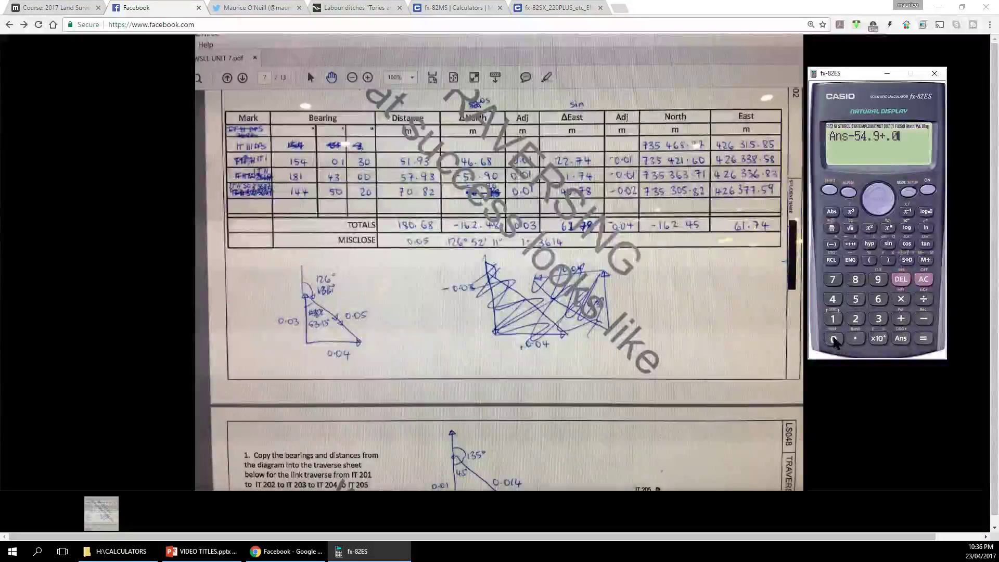
left_click(835, 320)
left_click(923, 339)
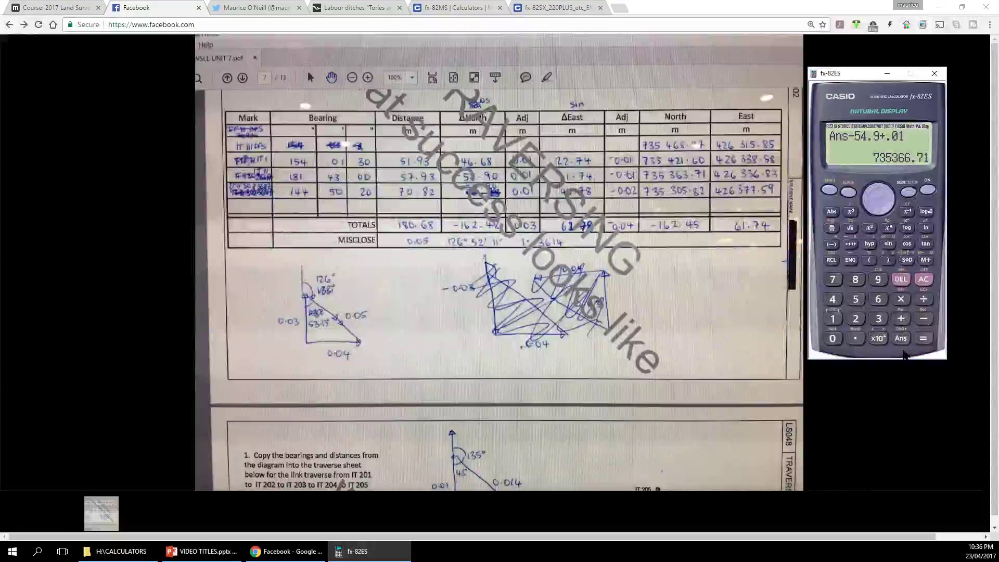
- Subtract a further 3 from the result to correct the second leg's northing
mouse_move(514, 211)
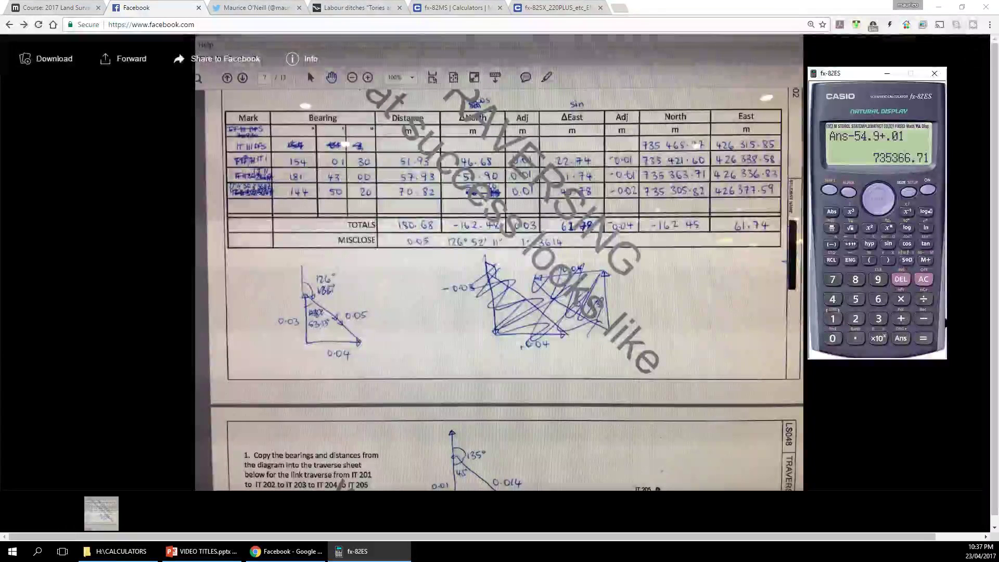
left_click(925, 317)
left_click(879, 320)
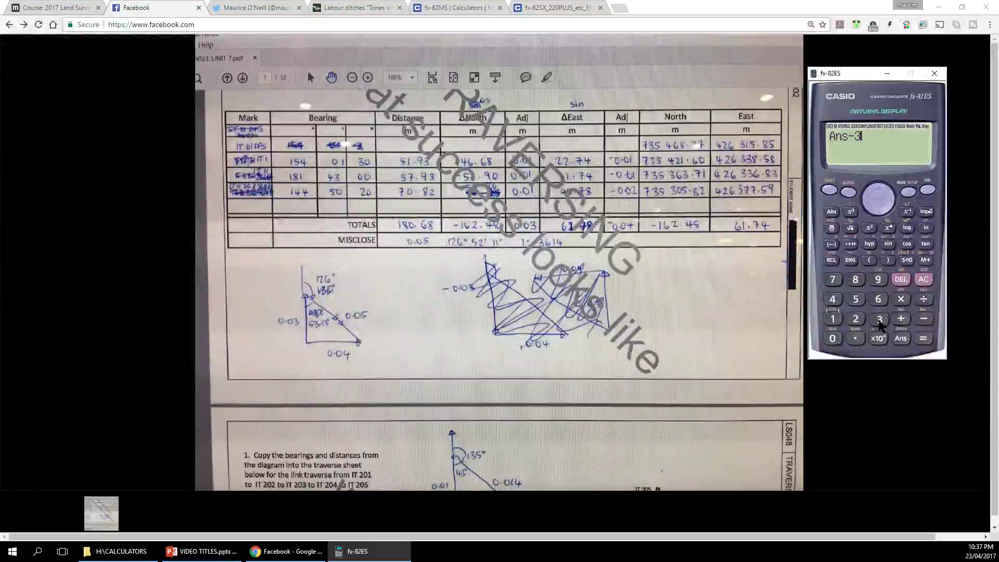
left_click(924, 338)
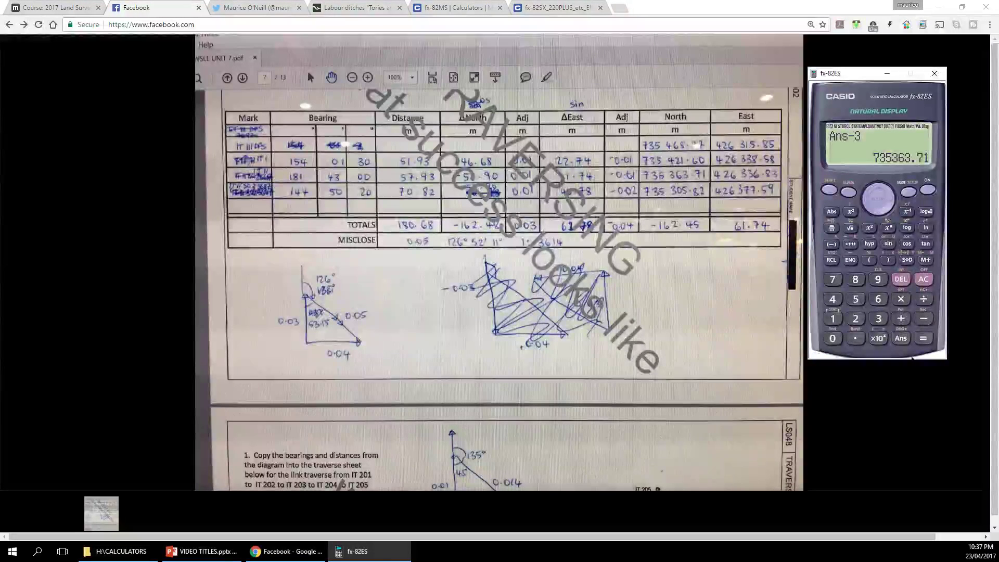
- Clear the calculator, divide the easting misclose 0.04 by the total distance 180.68, and store the factor in memory A
mouse_move(624, 201)
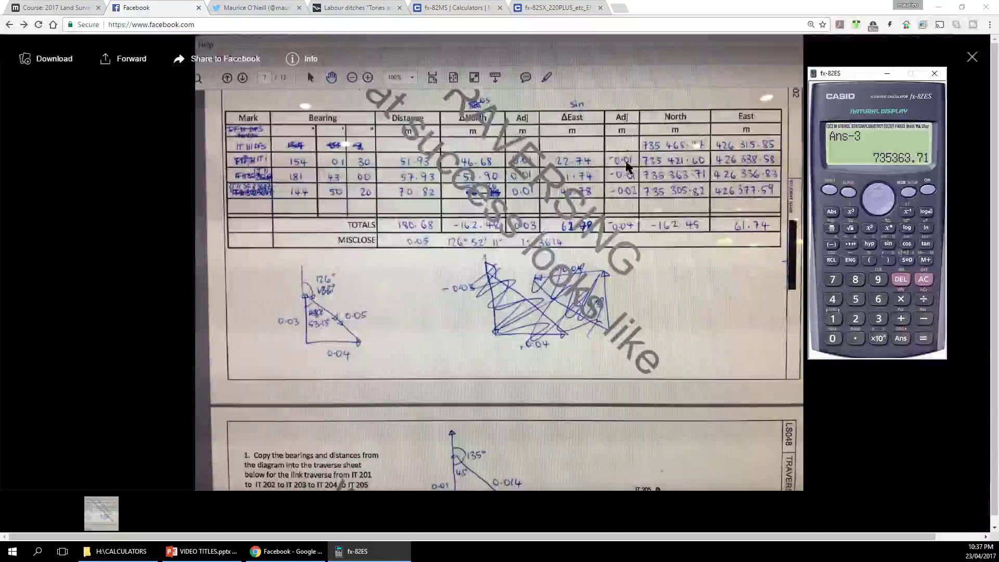
left_click(924, 279)
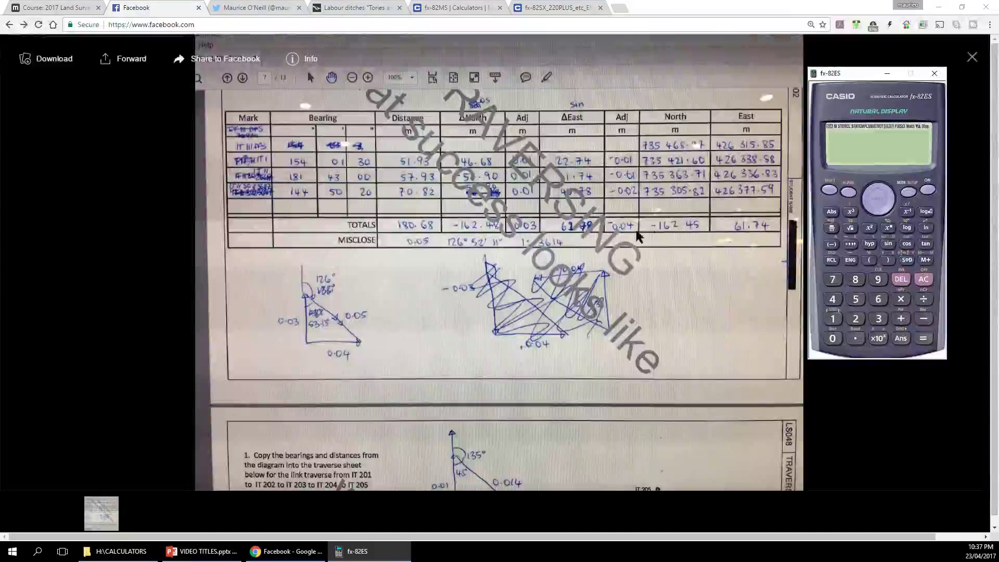
left_click(855, 338)
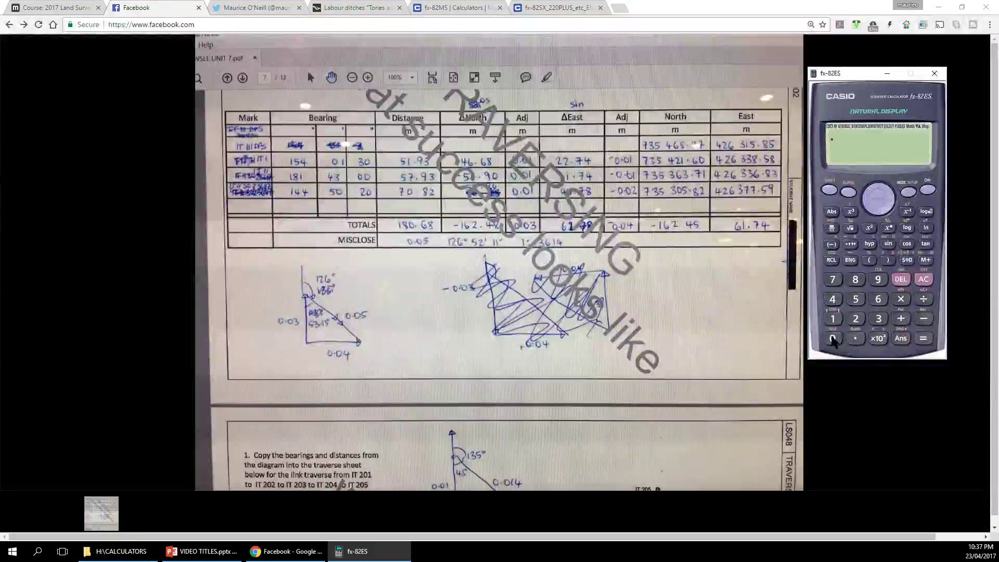
left_click(832, 338)
left_click(832, 300)
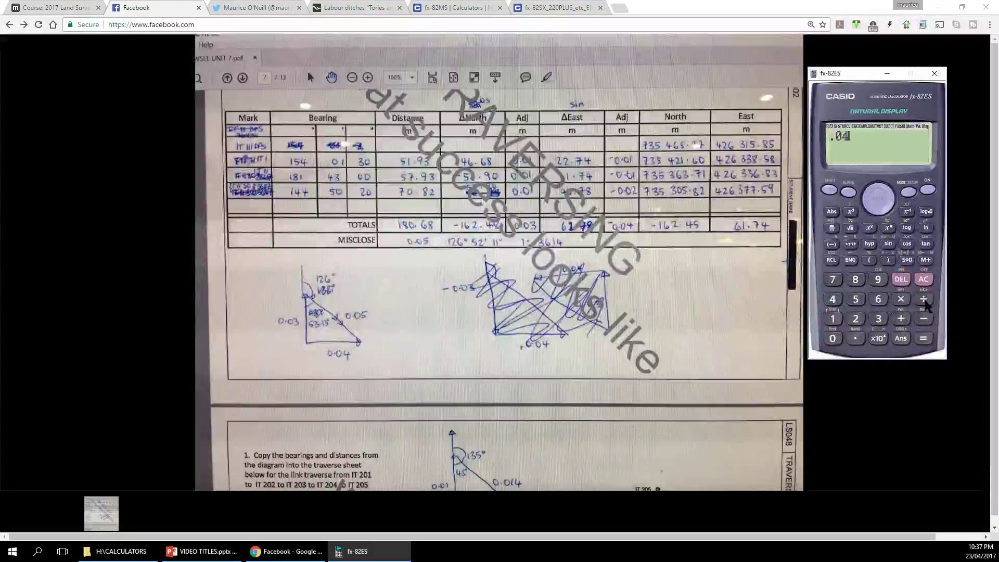
left_click(923, 318)
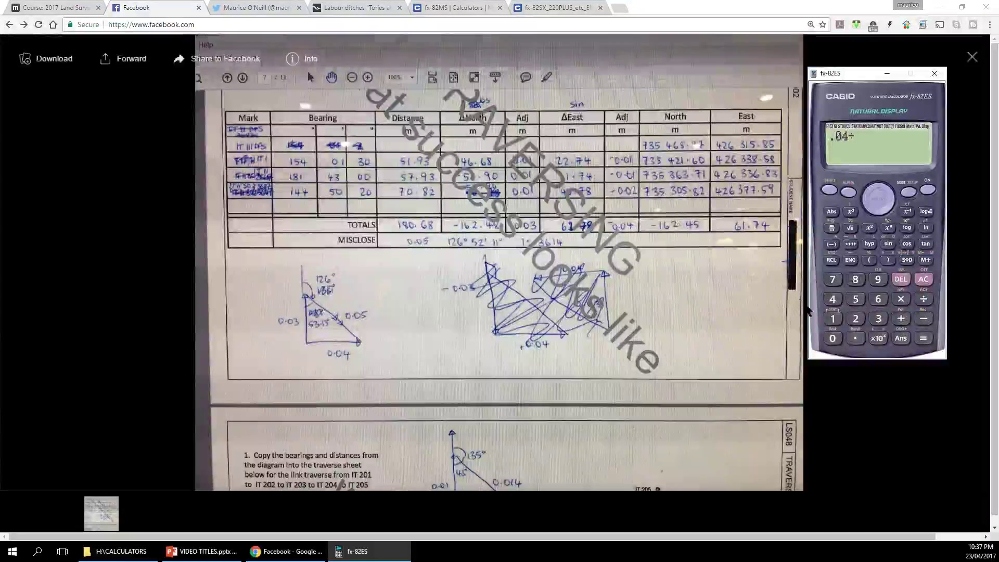
left_click(833, 319)
left_click(853, 281)
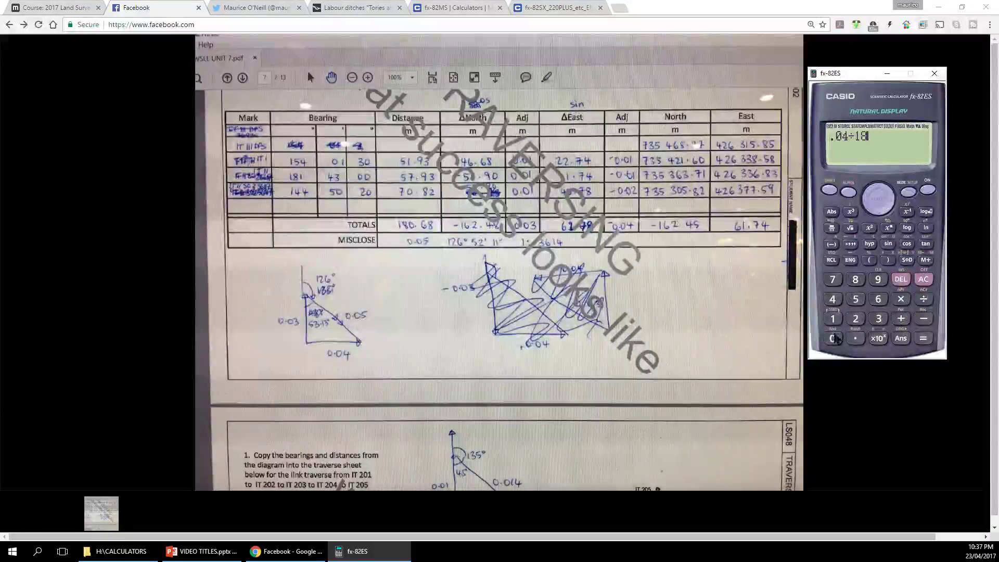
left_click(832, 338)
left_click(856, 339)
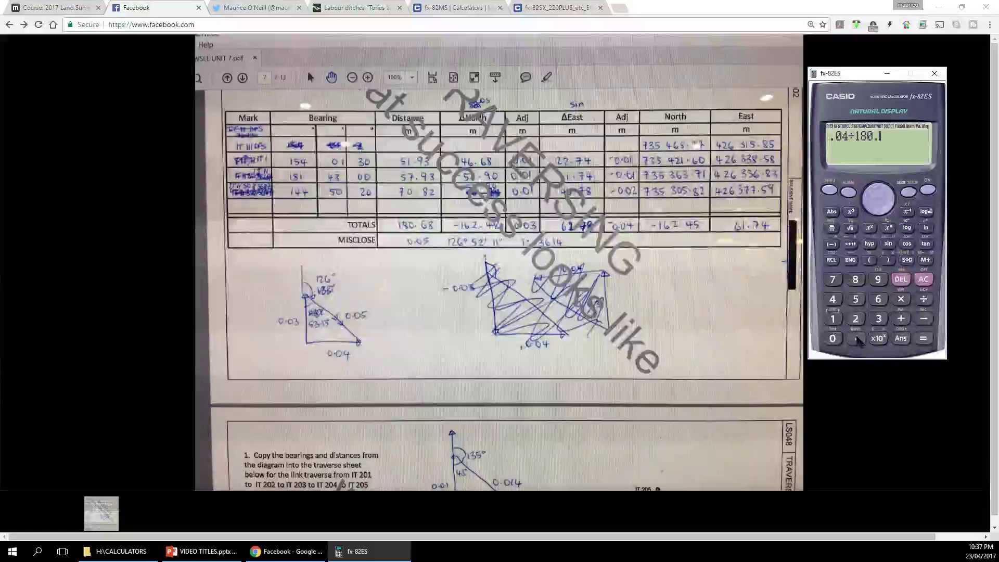
left_click(878, 299)
left_click(854, 280)
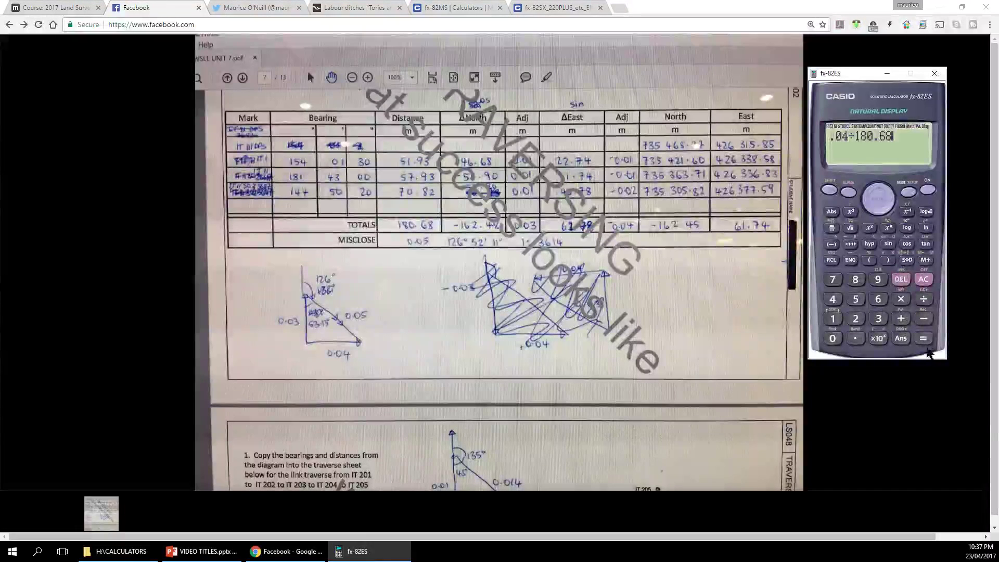
left_click(923, 339)
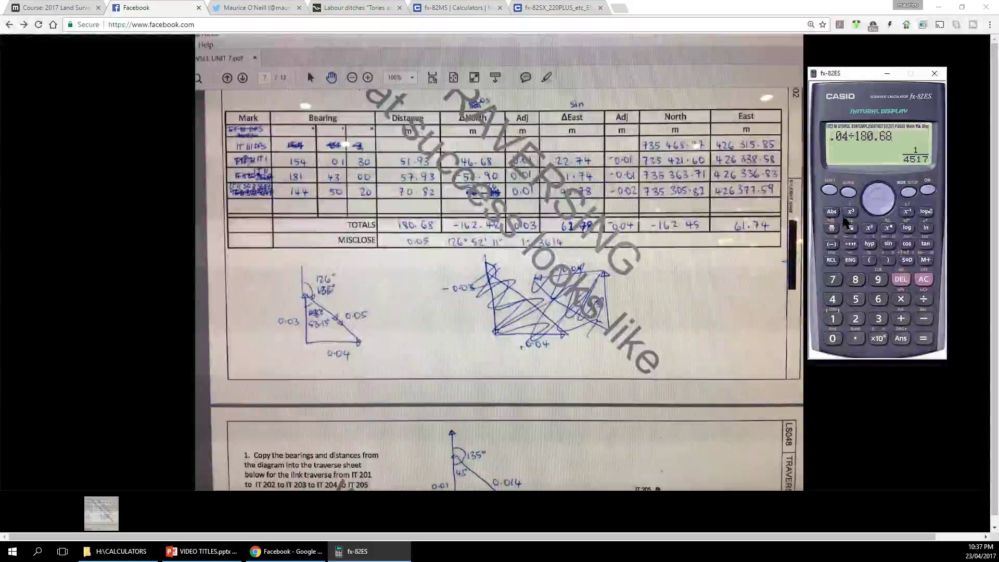
left_click(831, 260)
left_click(832, 244)
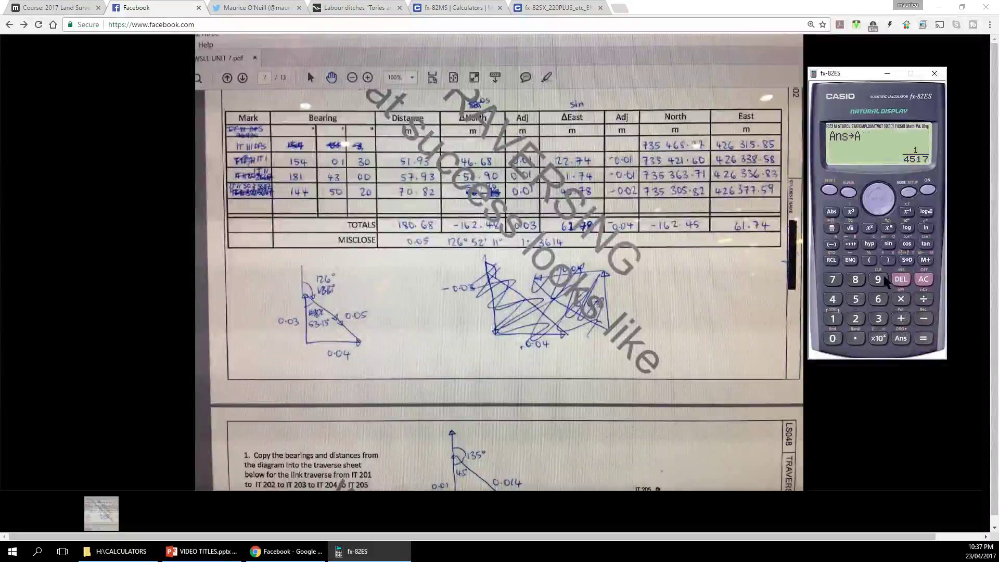
- Recall the easting factor from memory A and multiply it by the third leg's distance, 70.82
left_click(833, 245)
mouse_move(585, 203)
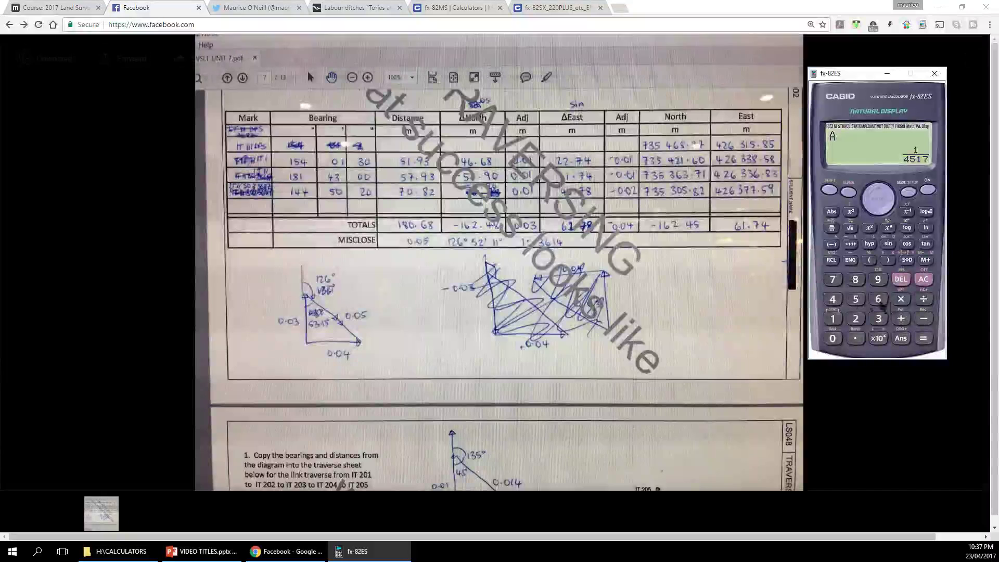
left_click(902, 300)
left_click(833, 280)
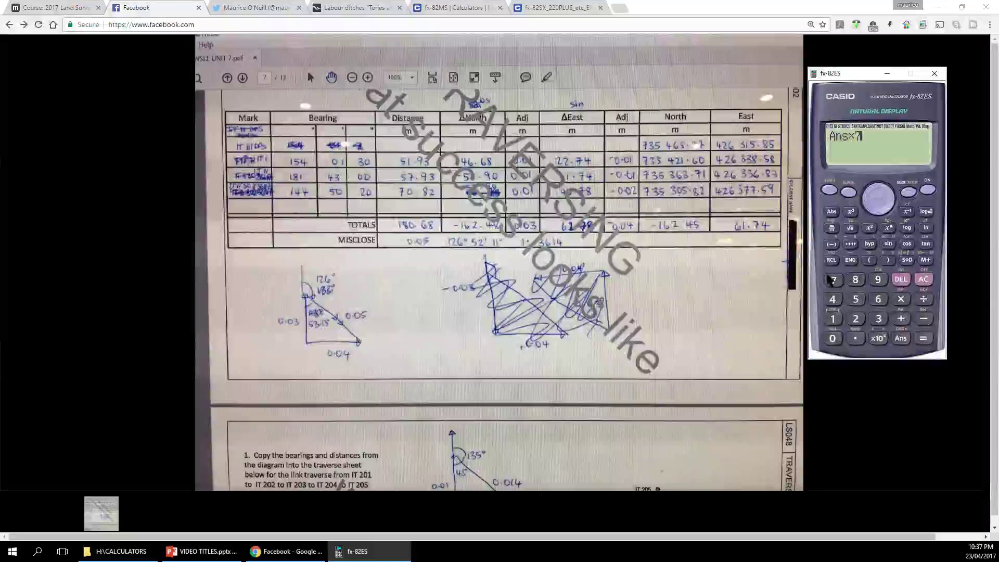
left_click(838, 337)
left_click(856, 338)
left_click(855, 280)
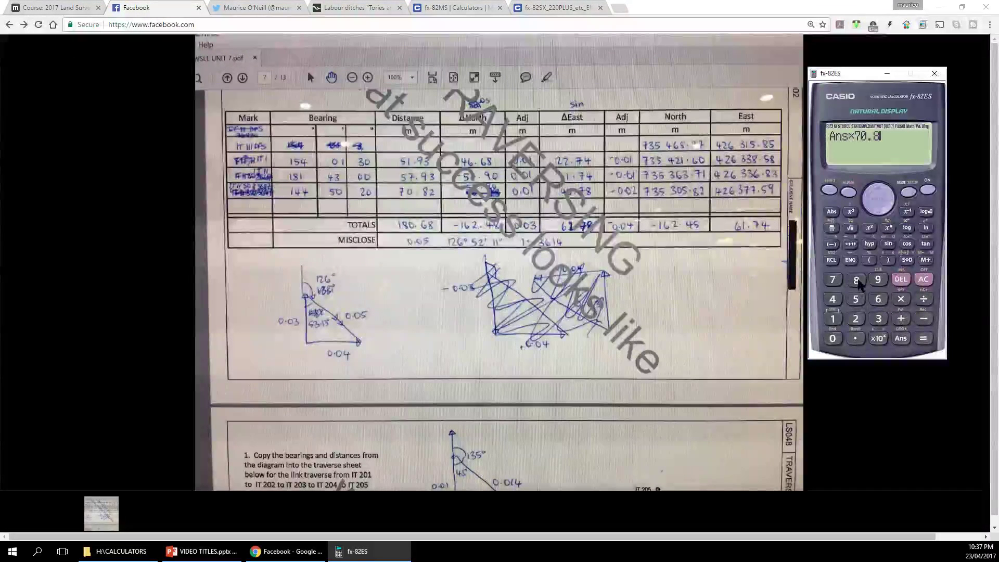
left_click(856, 321)
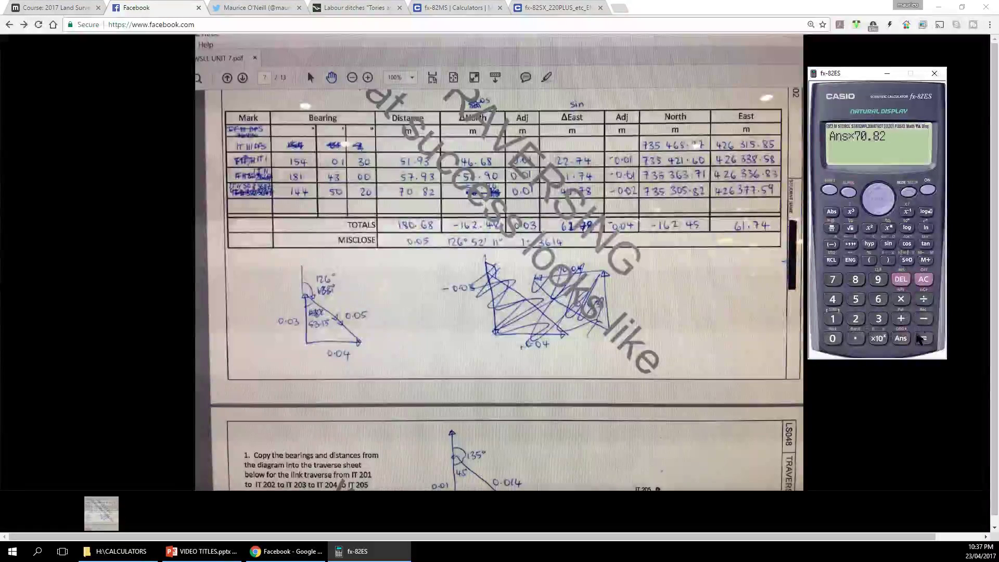
left_click(923, 338)
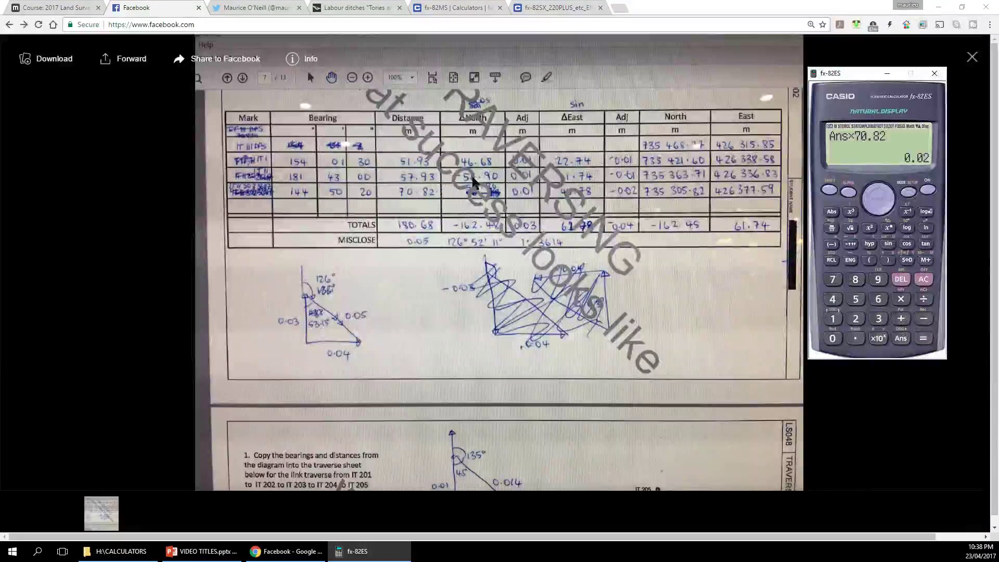
- Recall the factor from memory A again and multiply it by the first leg's distance, 51.93
left_click(831, 260)
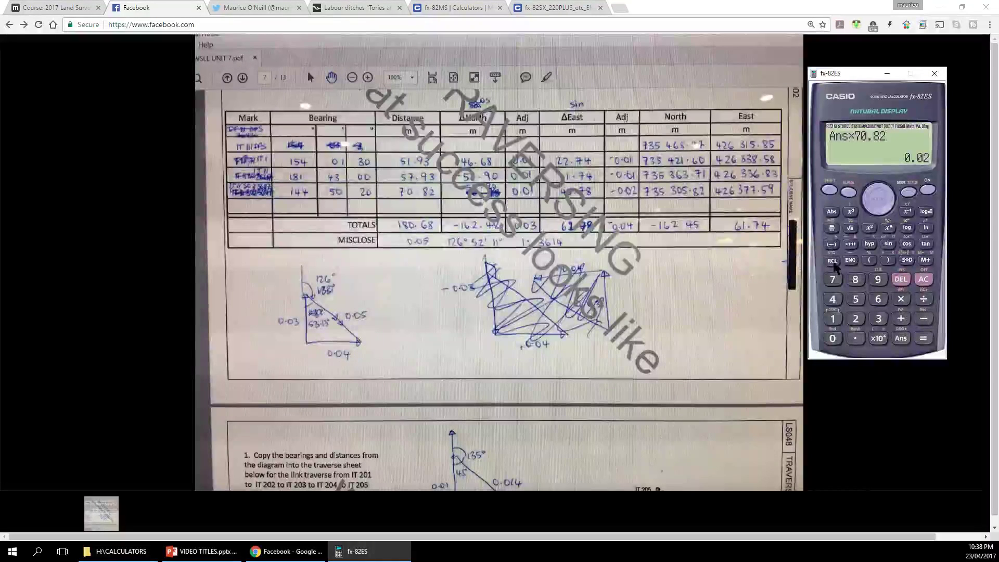
left_click(831, 243)
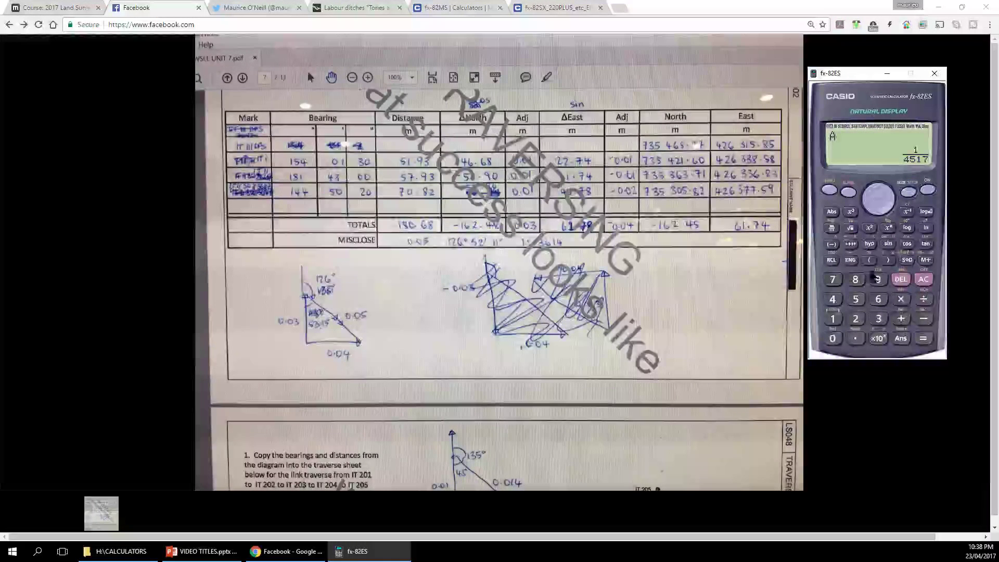
left_click(902, 298)
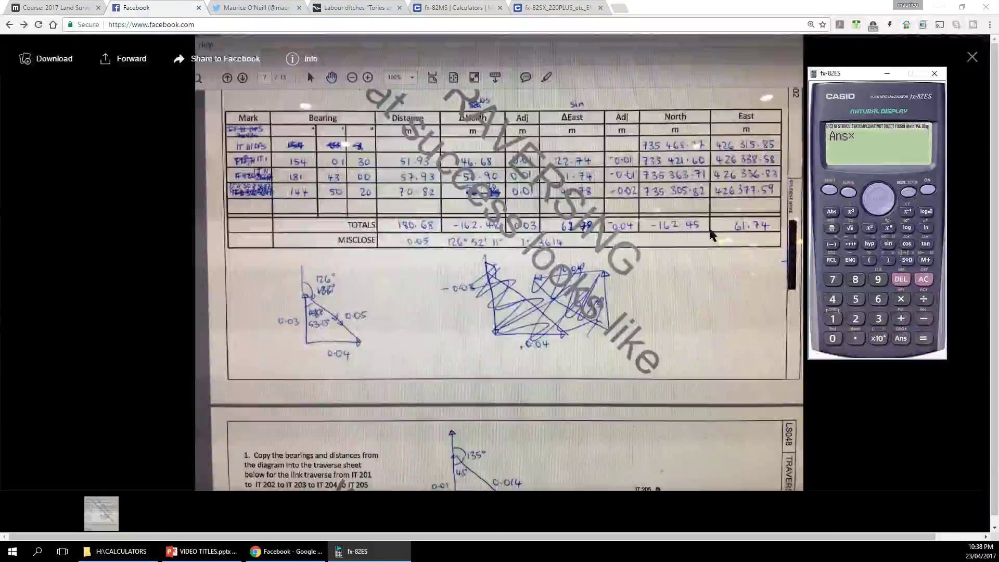
left_click(855, 298)
left_click(834, 316)
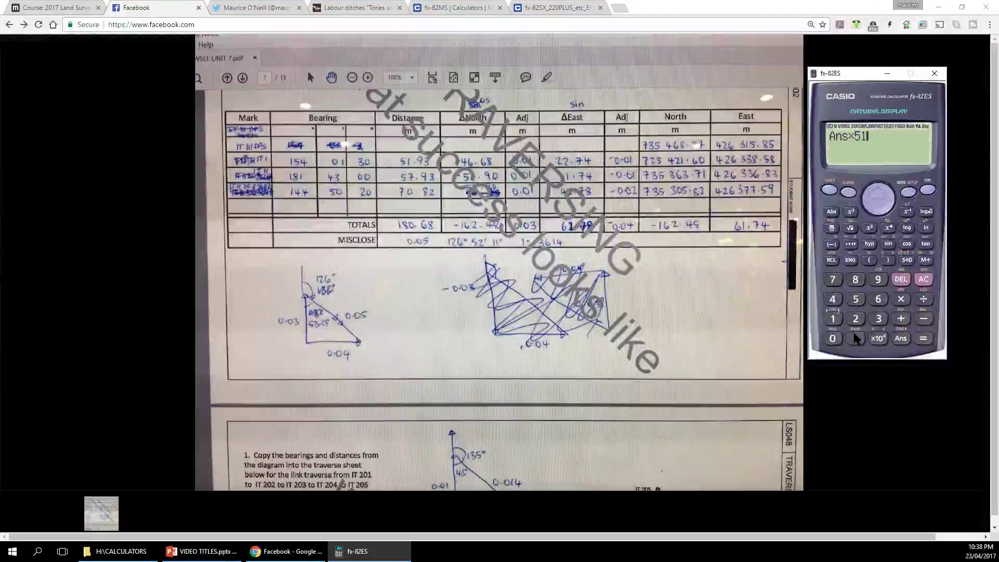
left_click(879, 279)
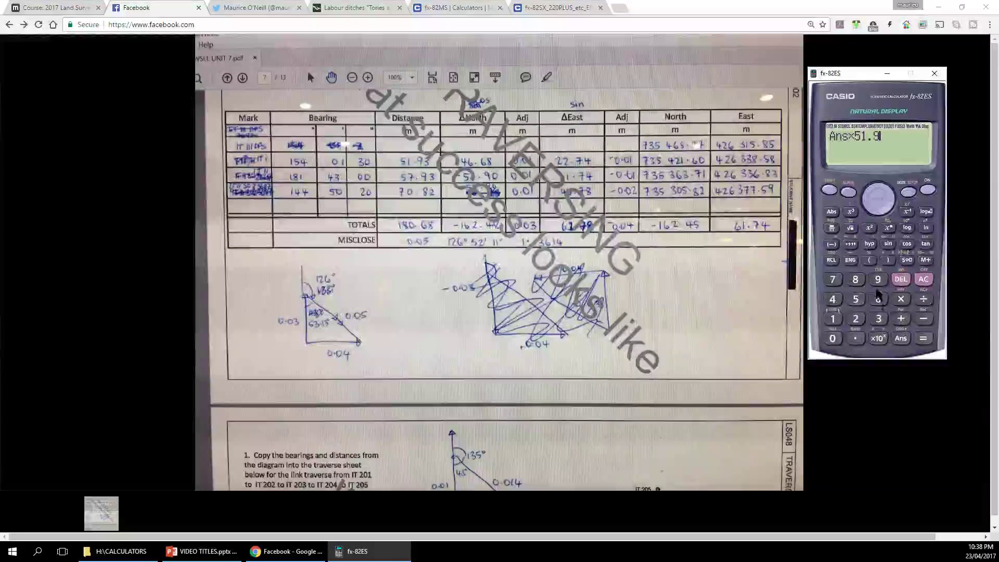
left_click(879, 319)
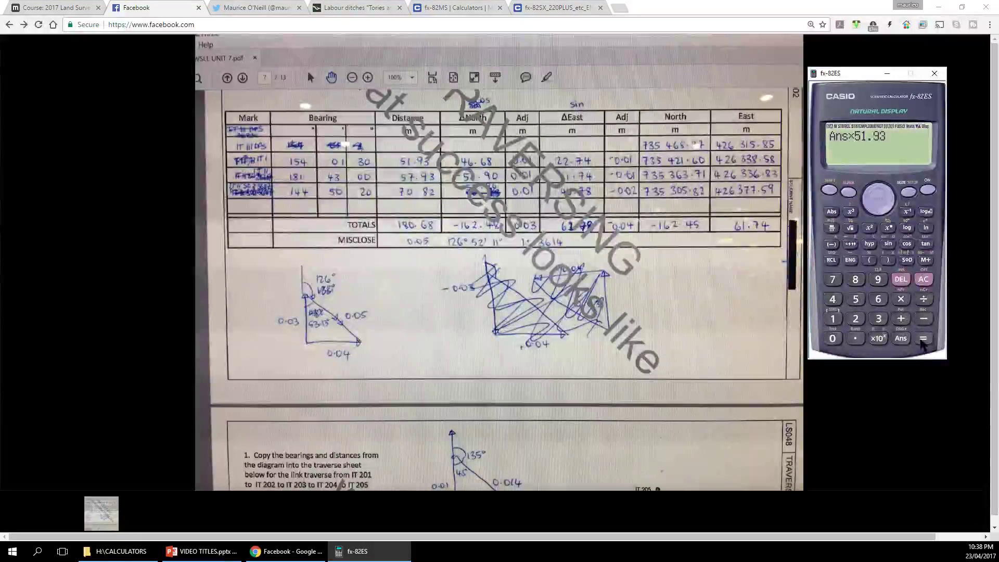
left_click(922, 339)
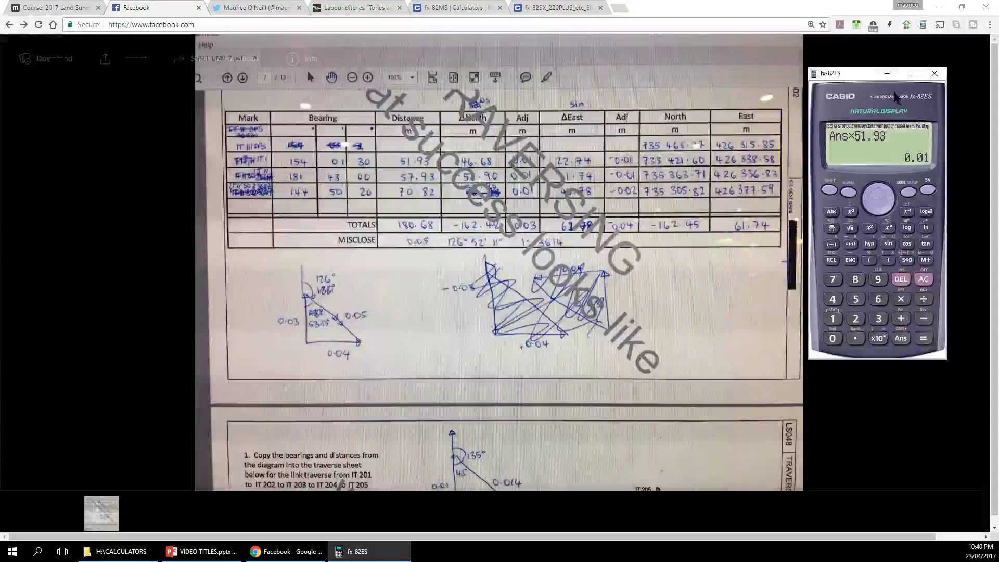
- Move the calculator window onto the worksheet, over the traverse table's North and East columns
left_click_drag(864, 75, 838, 85)
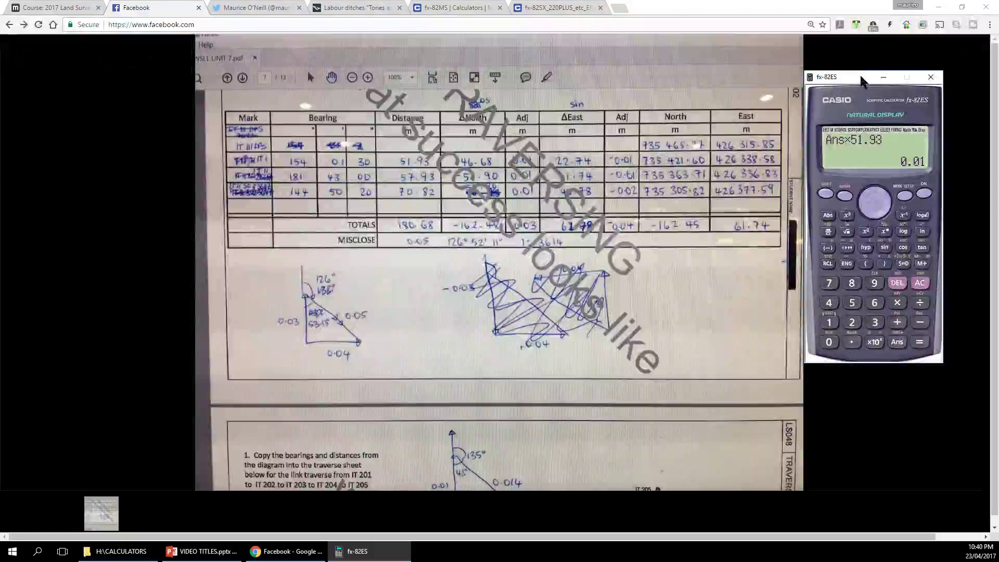
left_click_drag(864, 71, 576, 65)
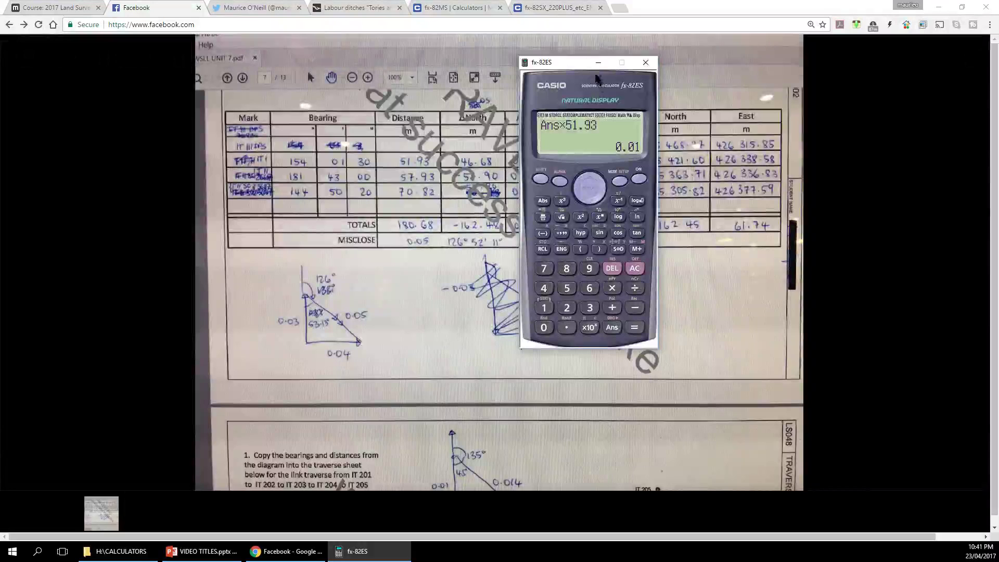
left_click_drag(580, 62, 713, 110)
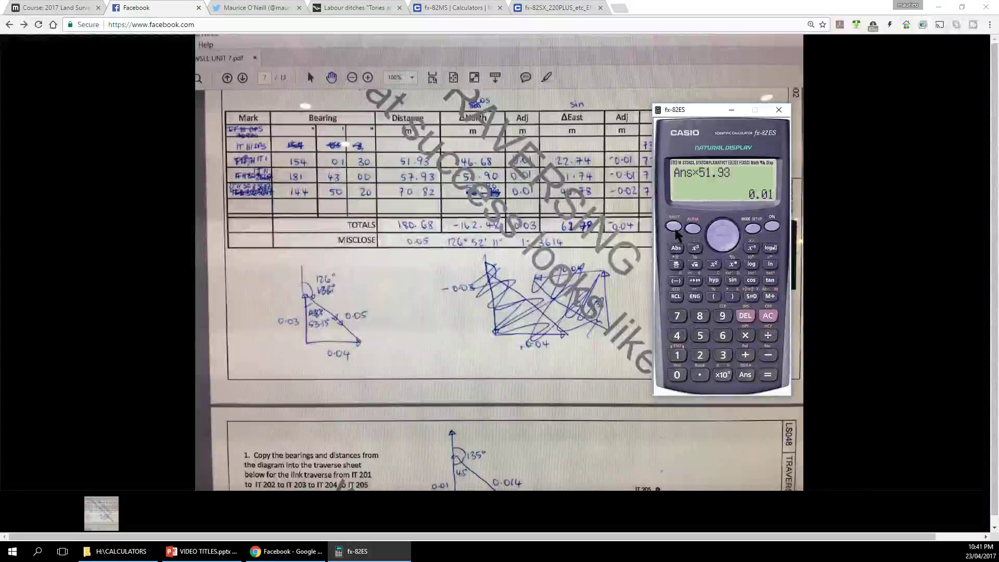
- Calculate the misclose angle as the inverse tangent of 4 ÷ 3 and show it in degrees, minutes and seconds
left_click(769, 283)
left_click(676, 337)
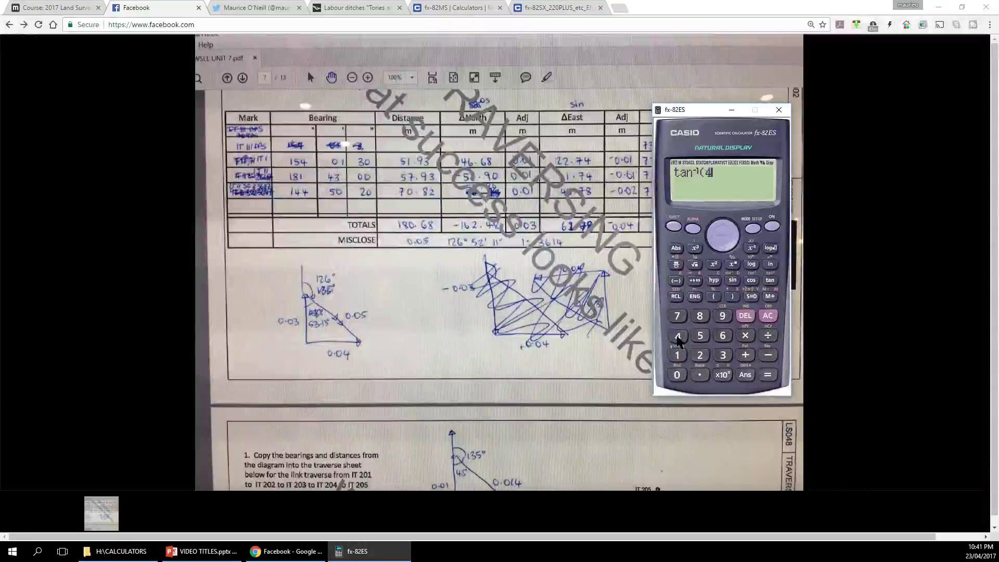
left_click(768, 336)
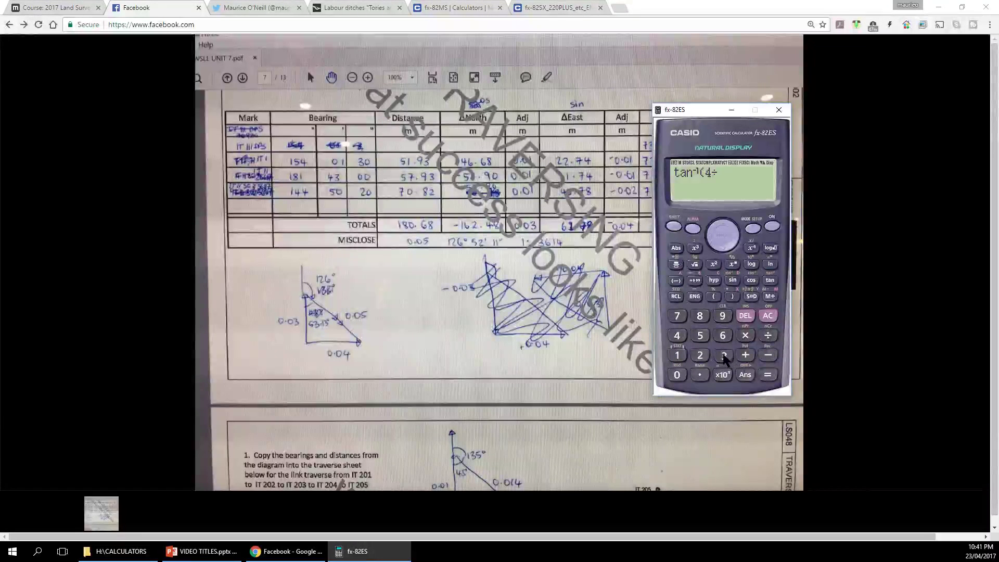
left_click(723, 354)
left_click(732, 297)
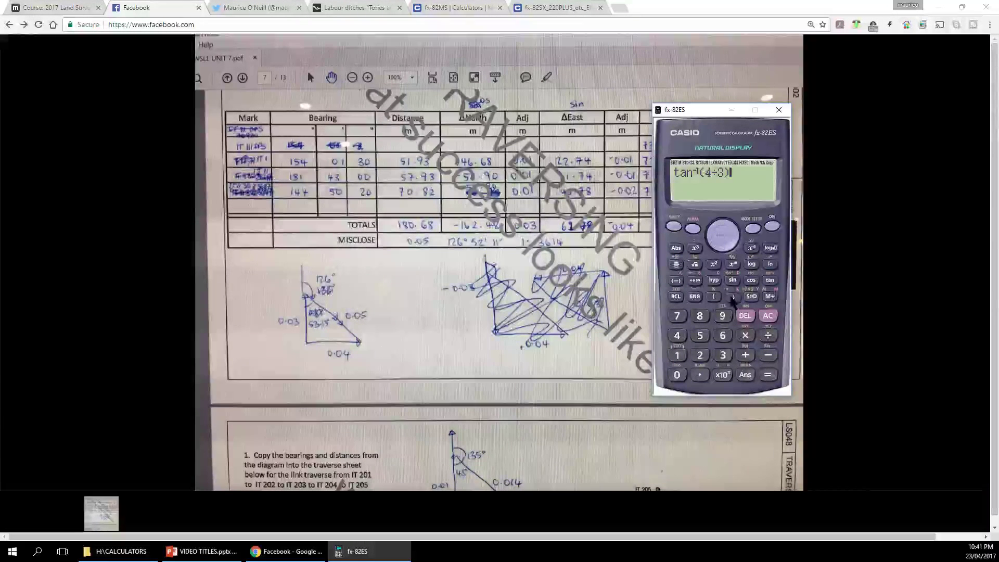
left_click(768, 375)
left_click(692, 282)
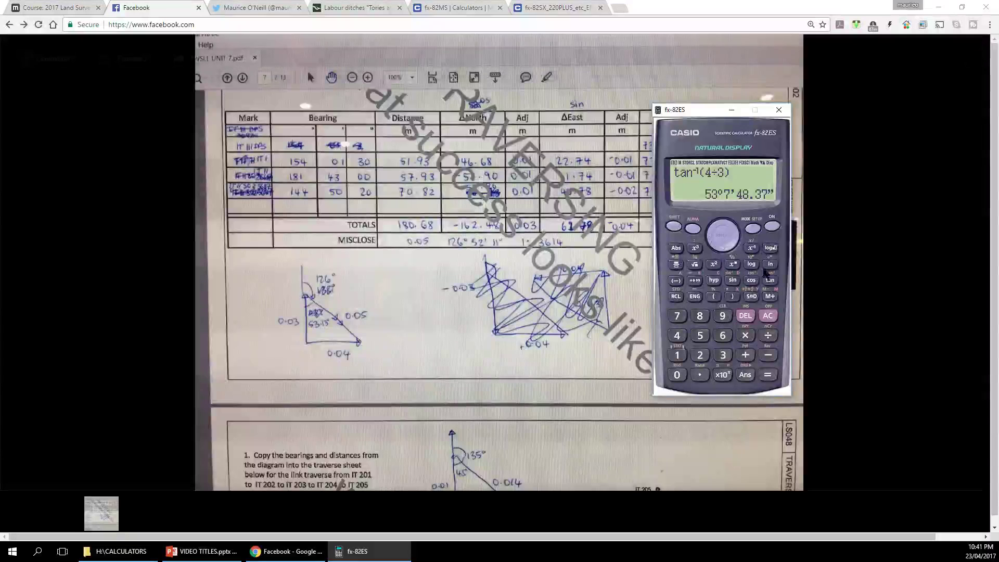
- Subtract 360 from the misclose angle and show the answer in degrees, minutes and seconds
left_click(769, 350)
left_click(723, 355)
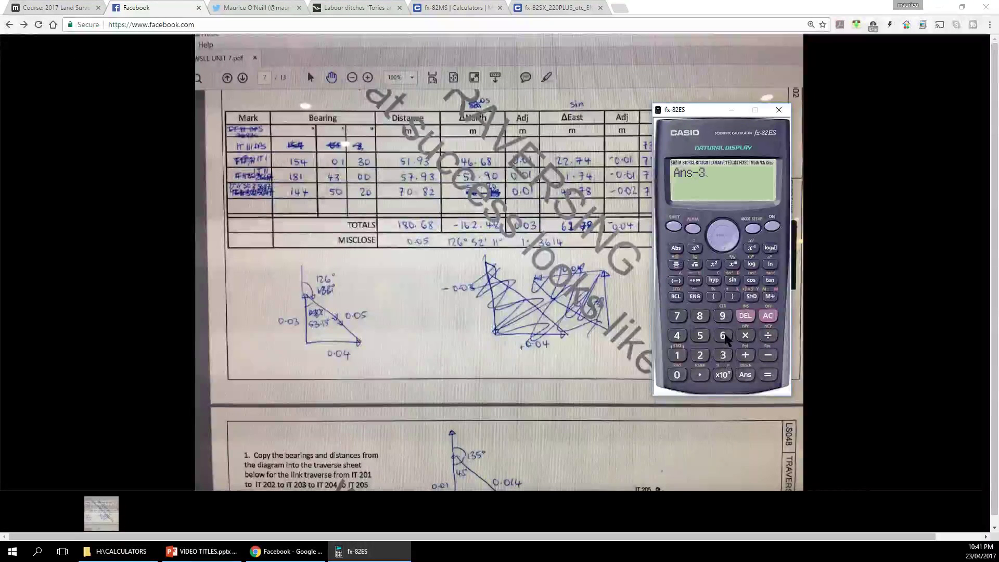
left_click(722, 336)
left_click(677, 375)
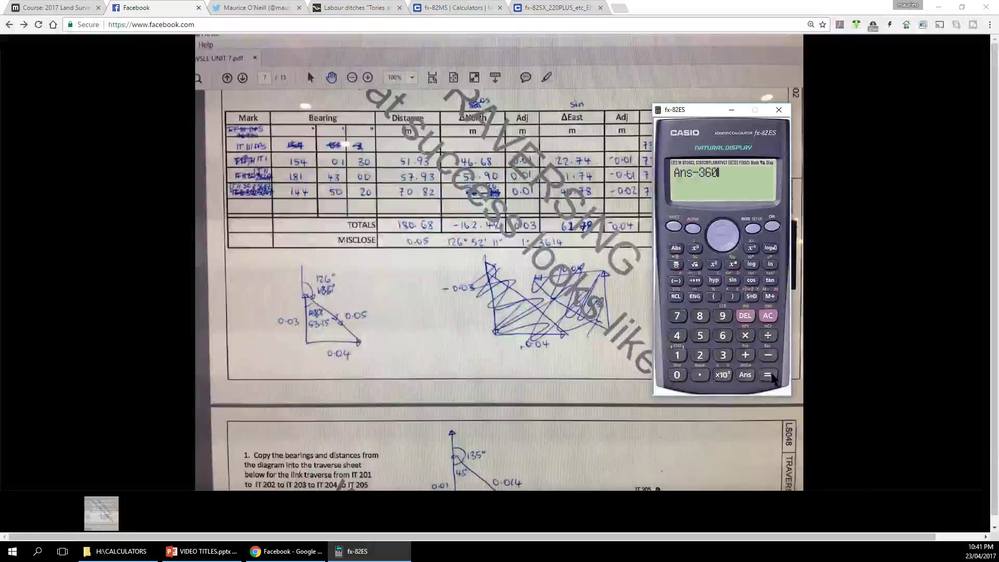
left_click(768, 375)
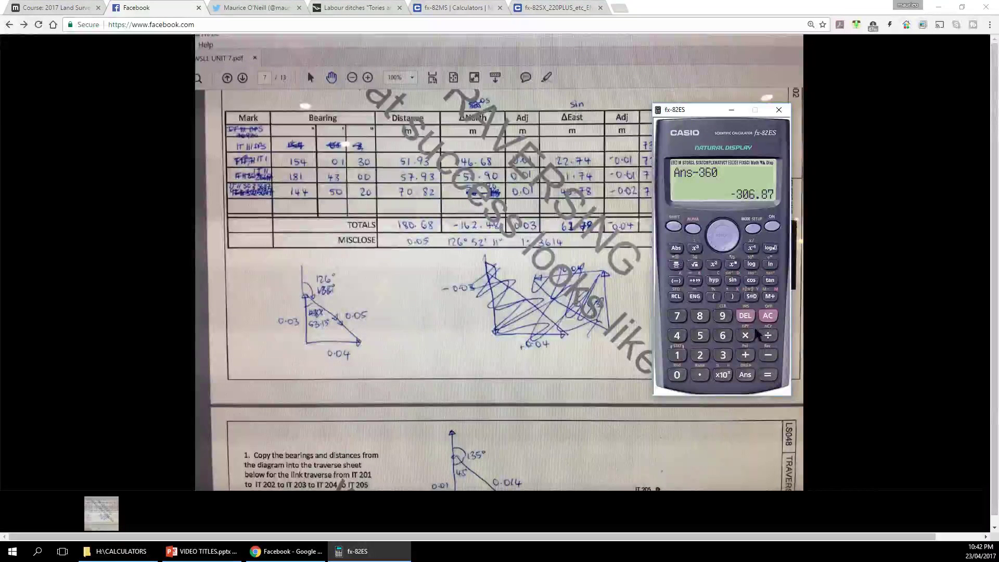
left_click(697, 281)
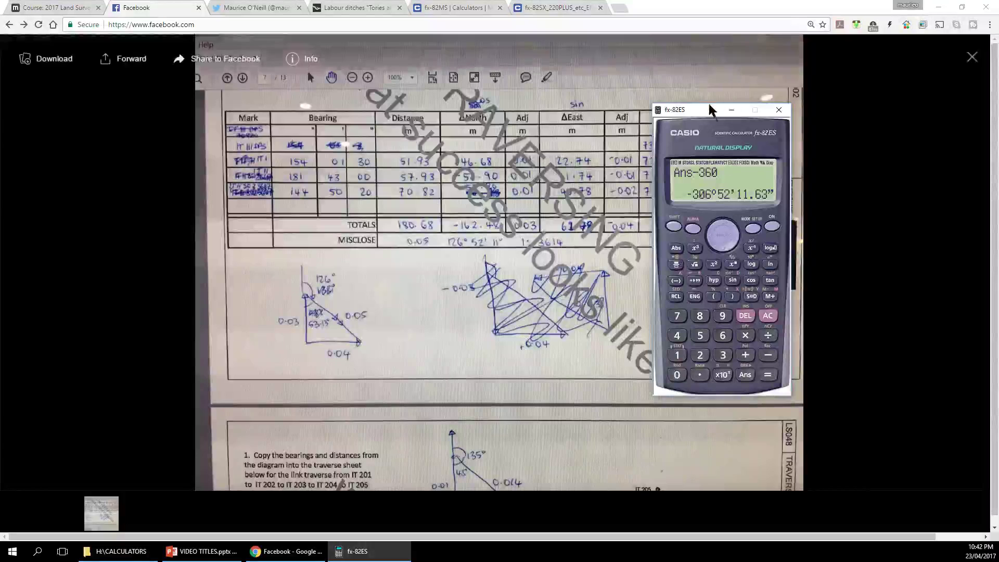
- Move the calculator window clear of the traverse table's North and East columns
left_click_drag(714, 108, 727, 74)
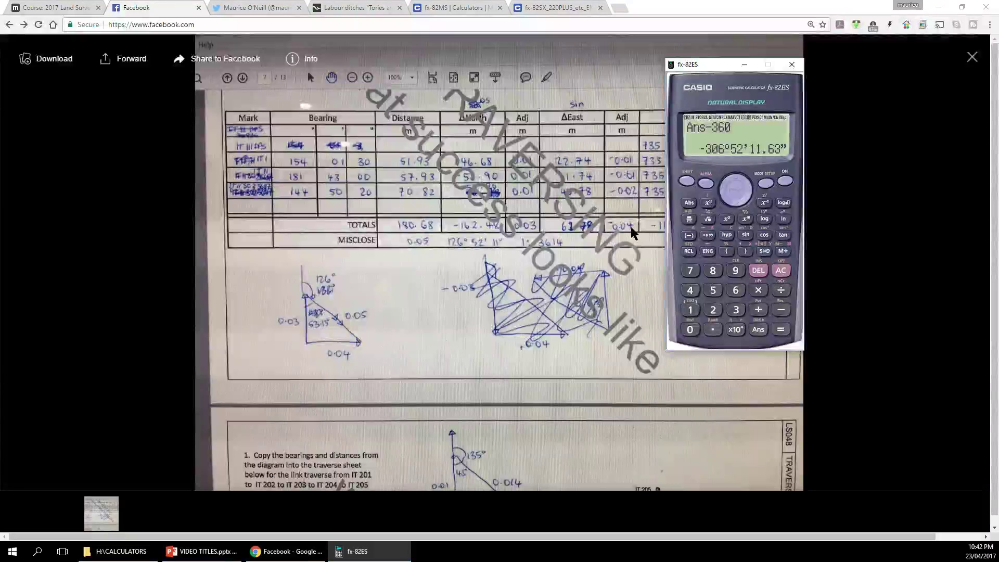
left_click_drag(715, 71, 843, 165)
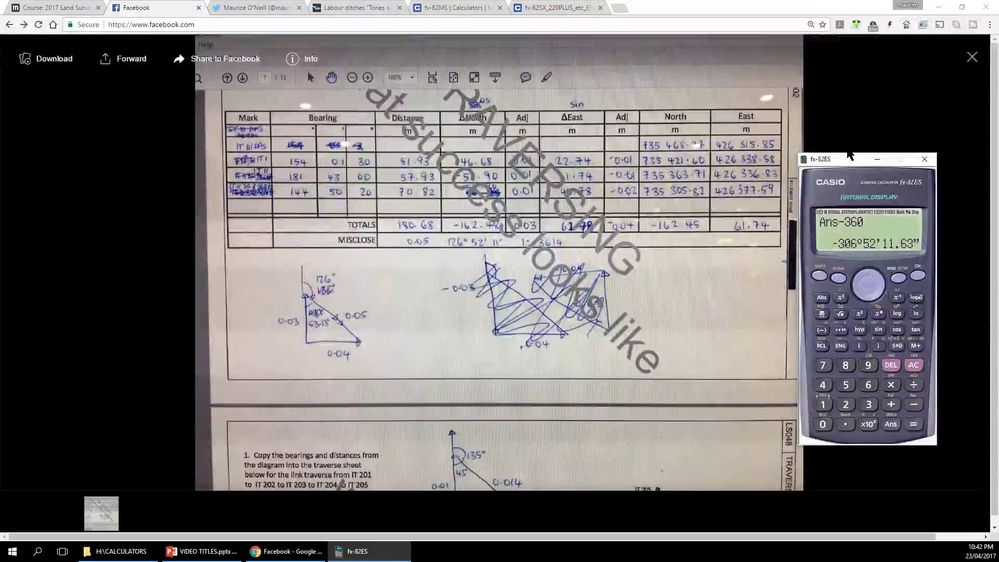
left_click_drag(849, 155, 844, 56)
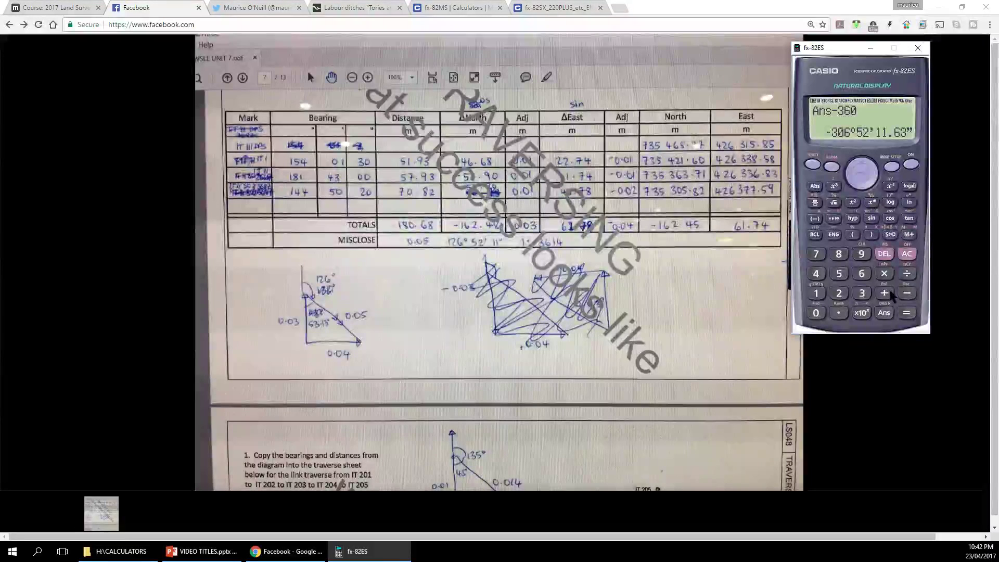
- Convert the northing misclose .03 and easting misclose .04 to polar distance and angle with the Pol function
left_click(813, 165)
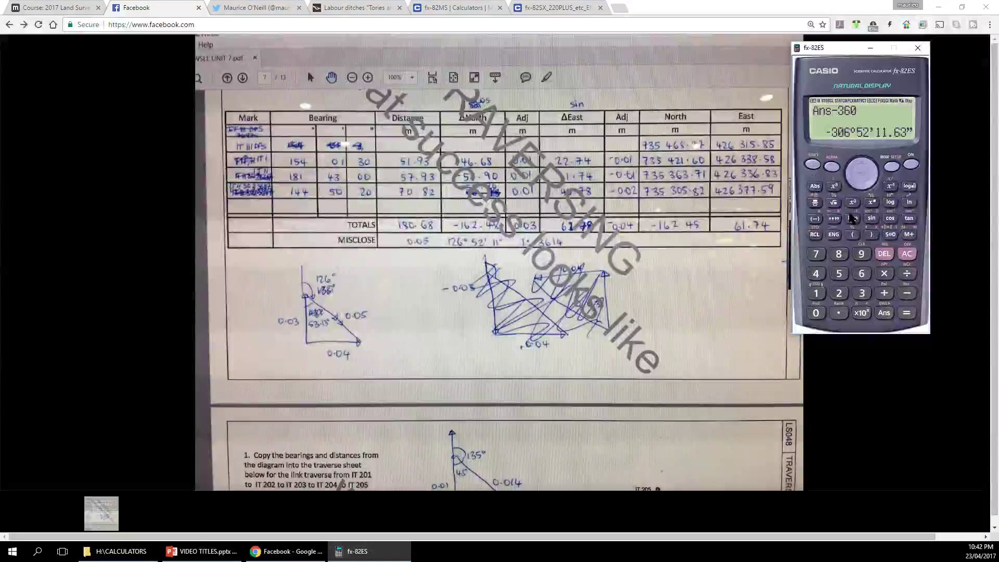
left_click(885, 294)
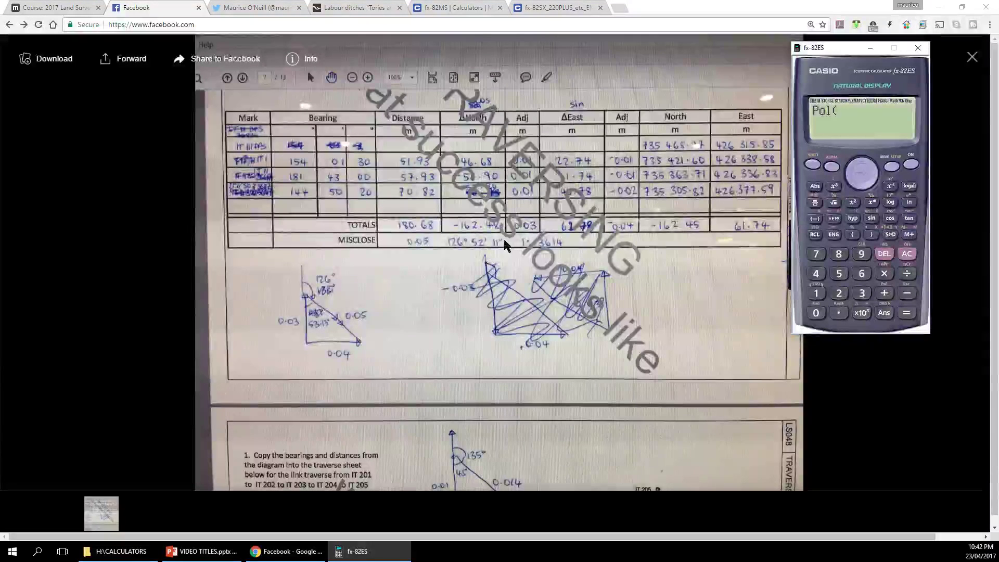
left_click(839, 313)
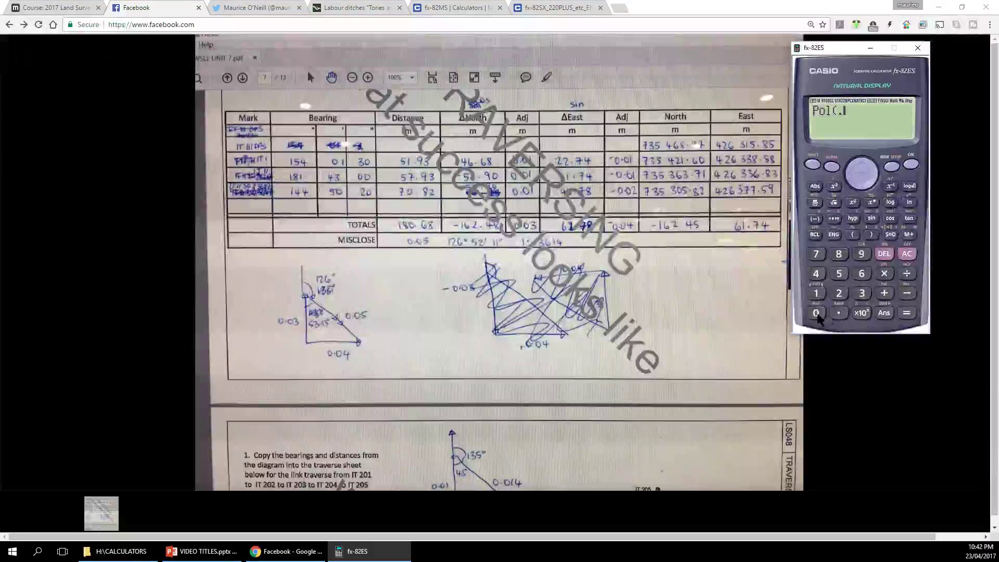
left_click(816, 313)
left_click(861, 294)
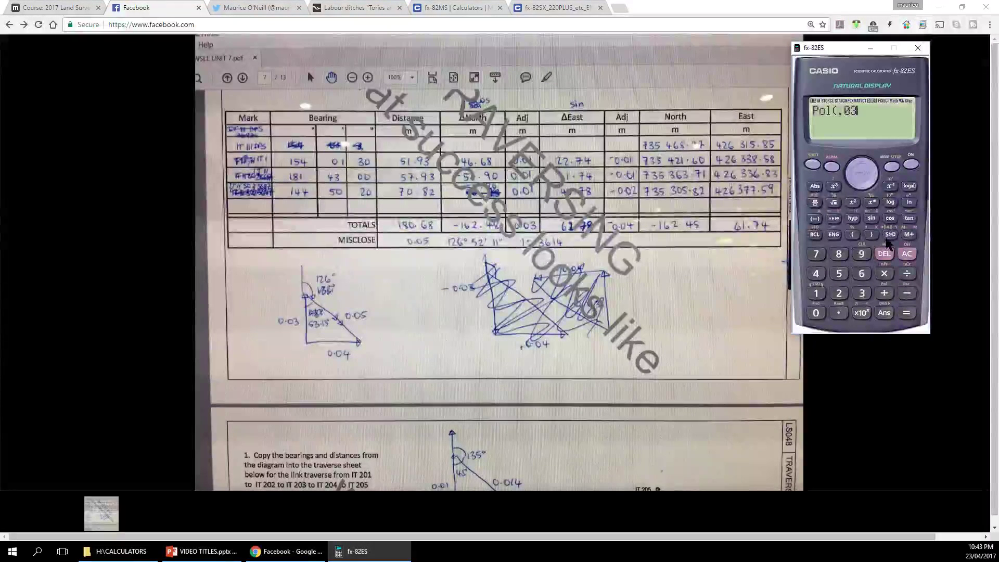
left_click(812, 165)
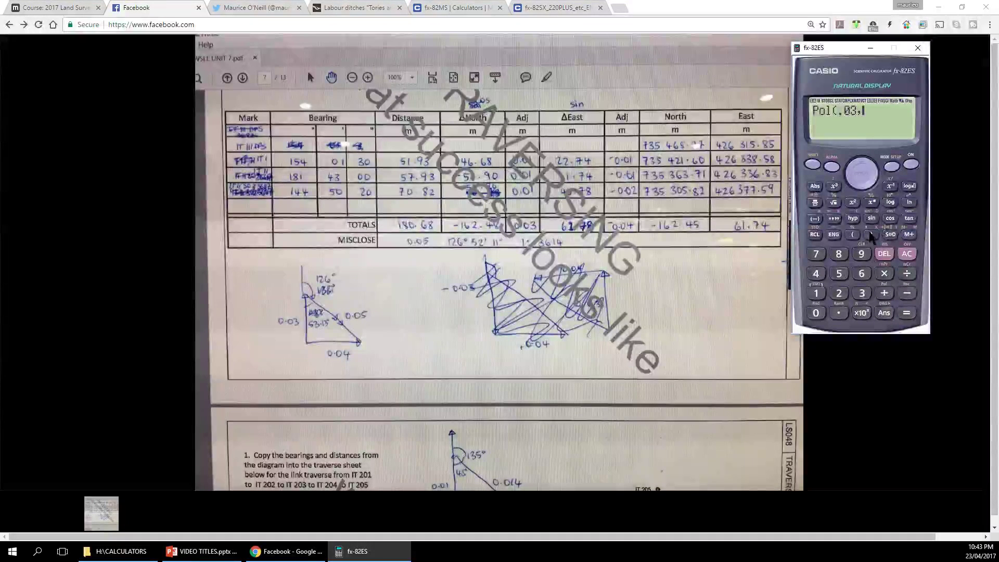
left_click(839, 312)
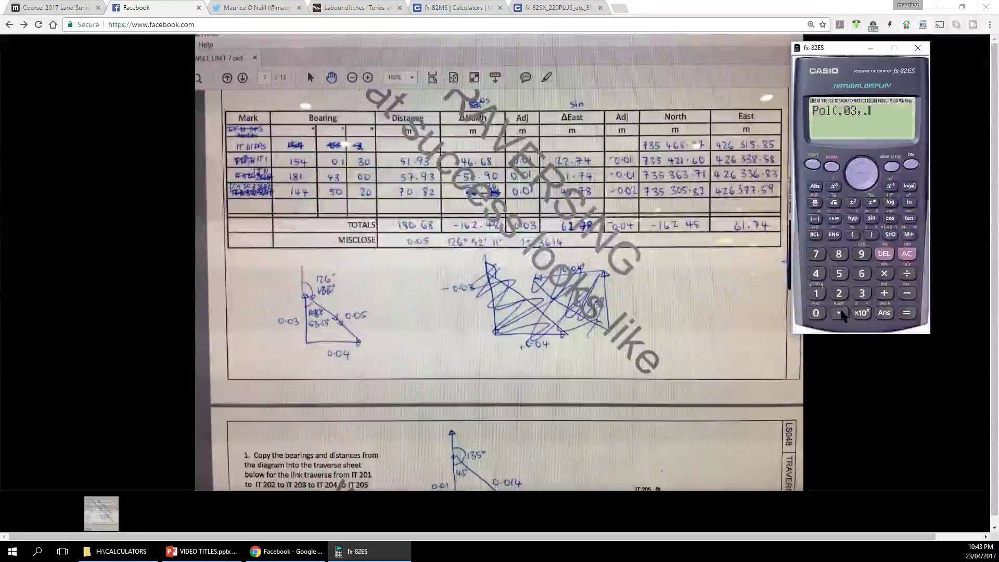
left_click(815, 313)
left_click(815, 274)
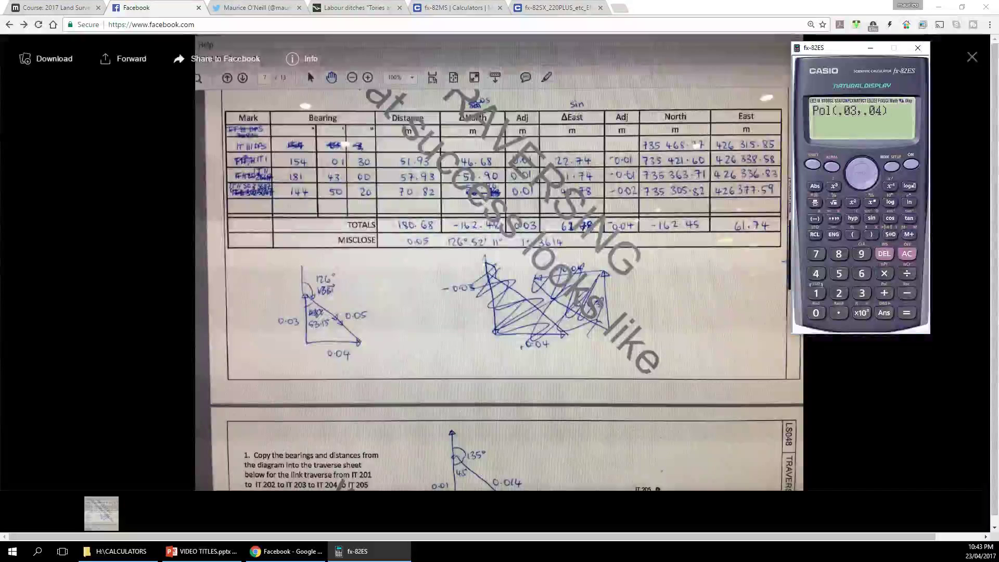
left_click(906, 312)
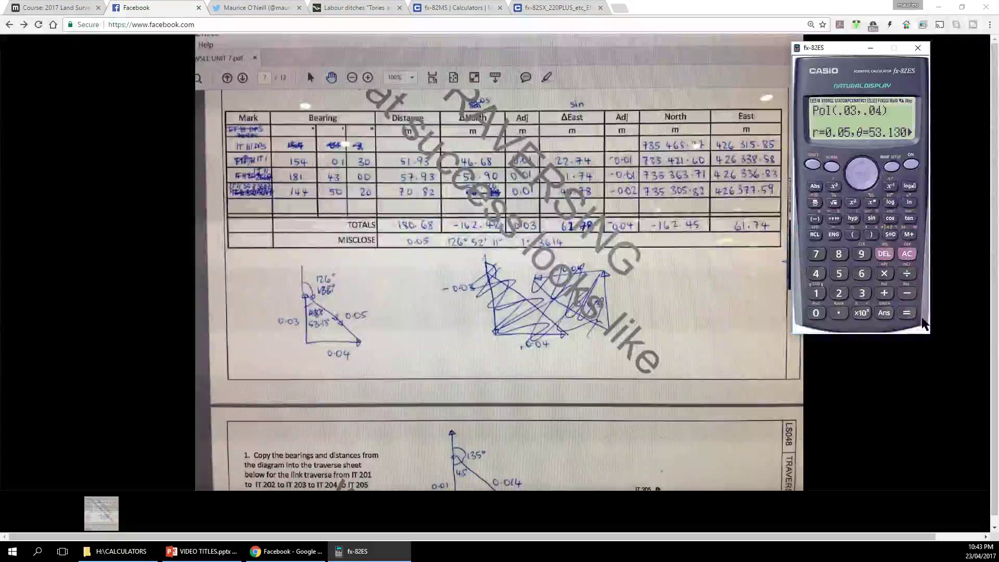
- Convert the northing misclose .03 and easting misclose -.04 to polar distance and angle with the Pol function
left_click(893, 292)
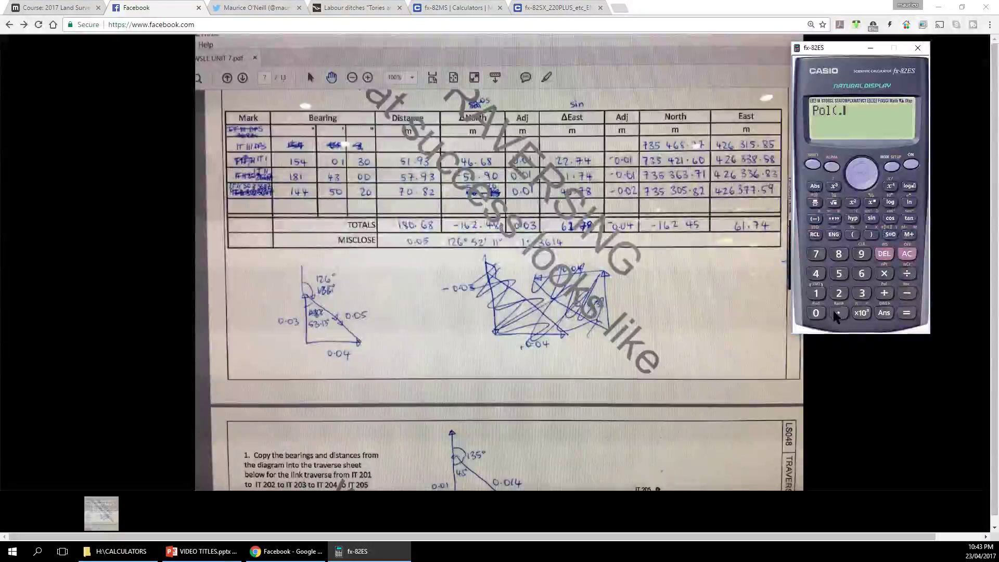
type("03")
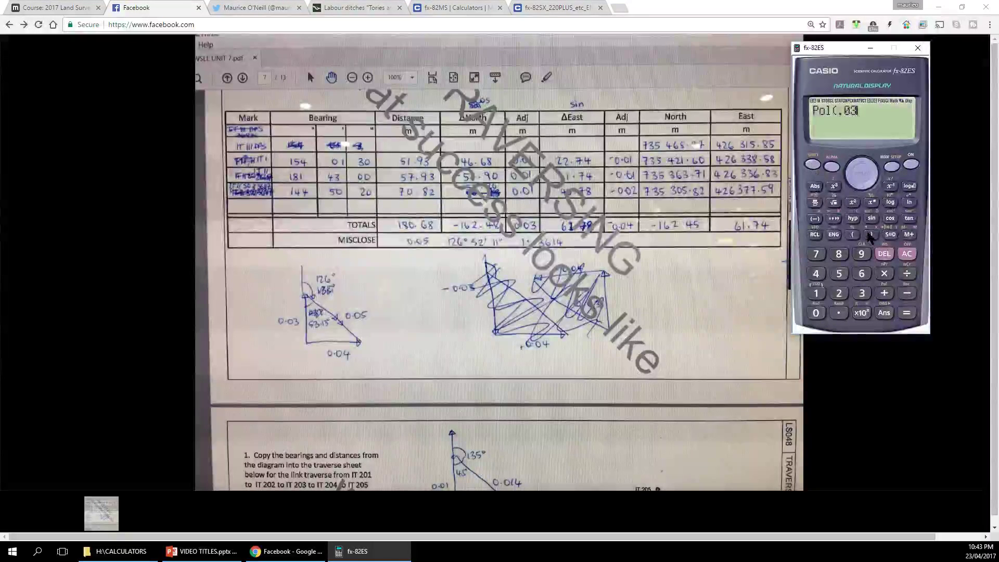
type(",")
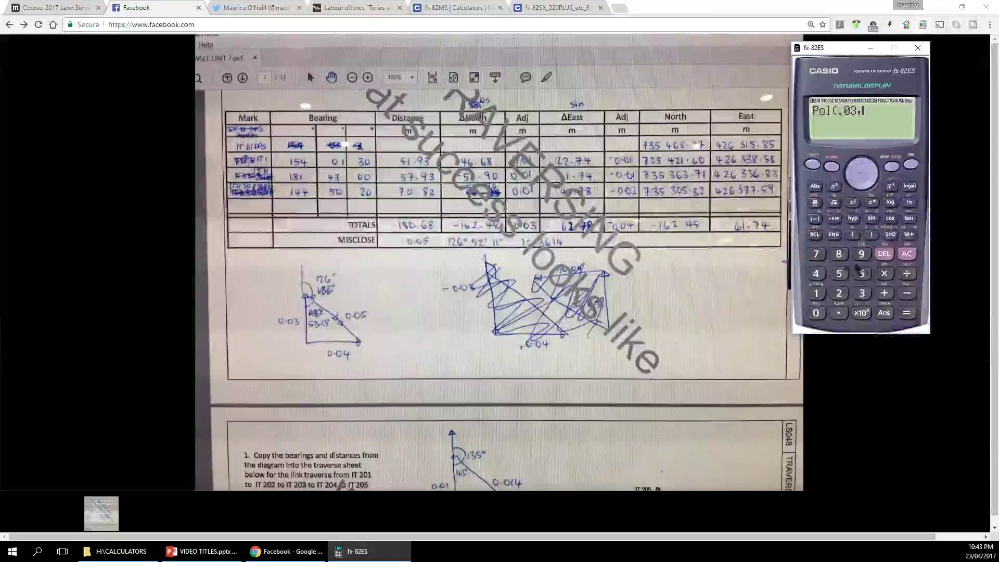
left_click(815, 218)
left_click(834, 312)
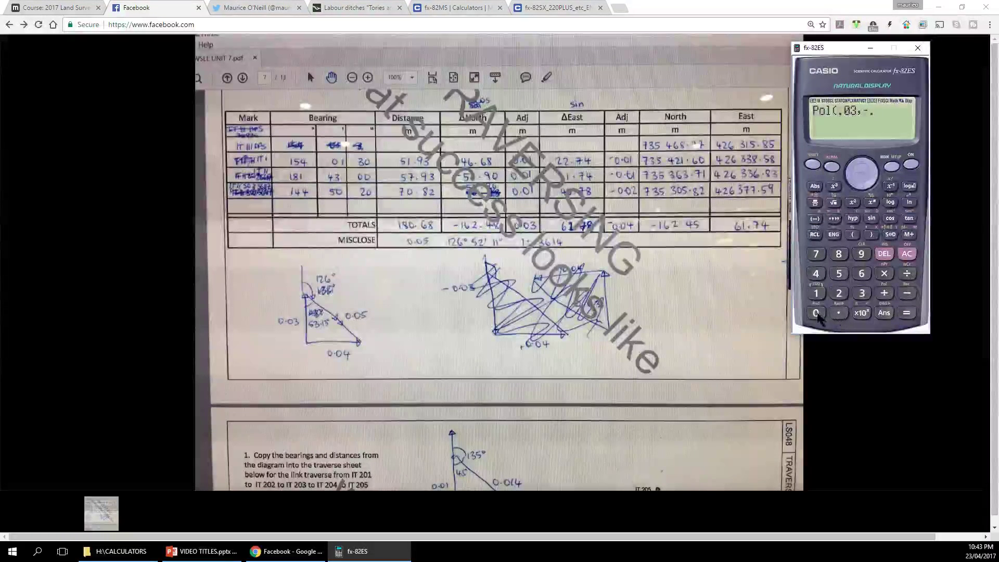
left_click(816, 312)
left_click(816, 274)
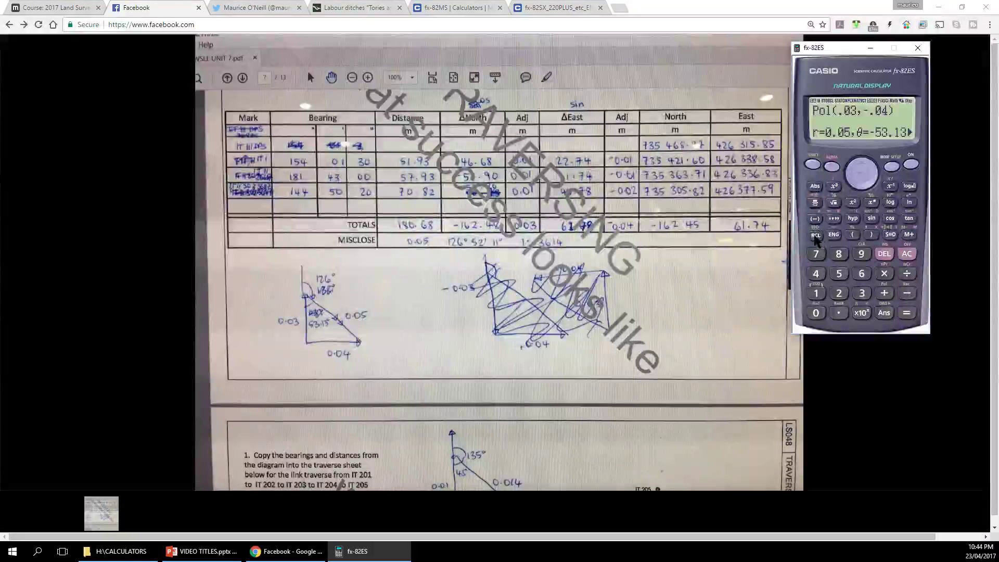
- Recall the polar distance from X as a decimal and the polar angle from Y
left_click(891, 234)
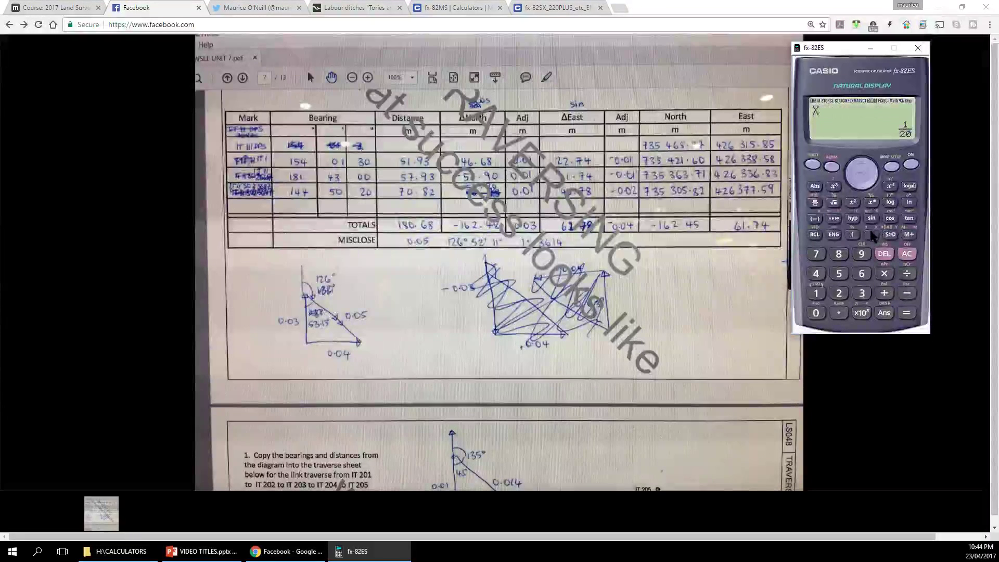
left_click(892, 235)
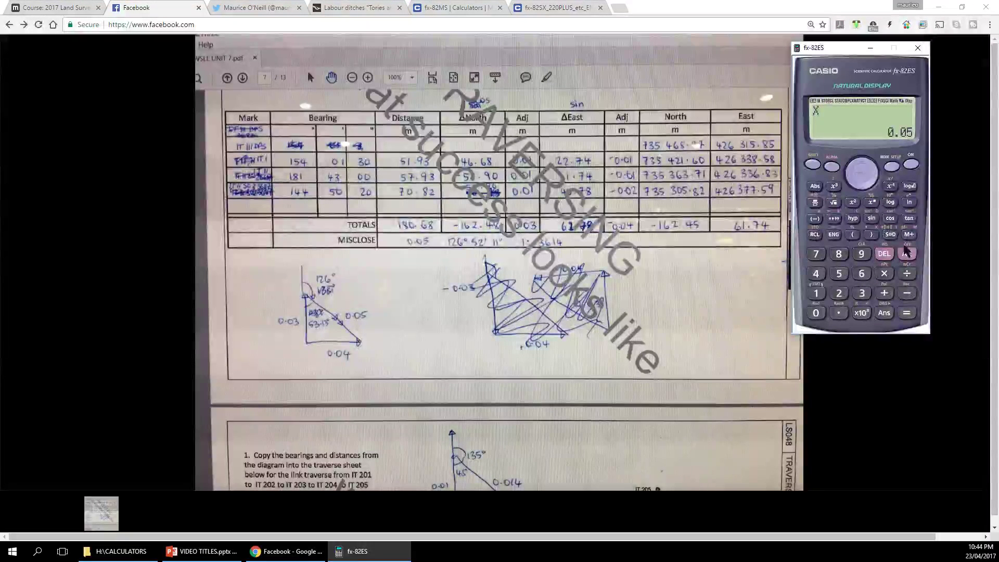
left_click(891, 235)
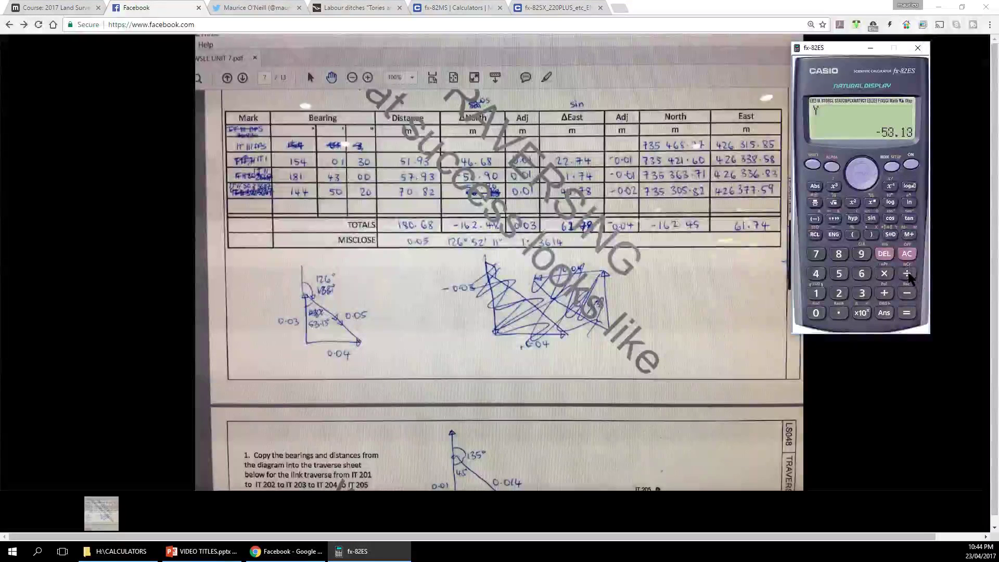
- Add 360 to the recalled polar angle and show the answer in degrees, minutes and seconds
left_click(887, 294)
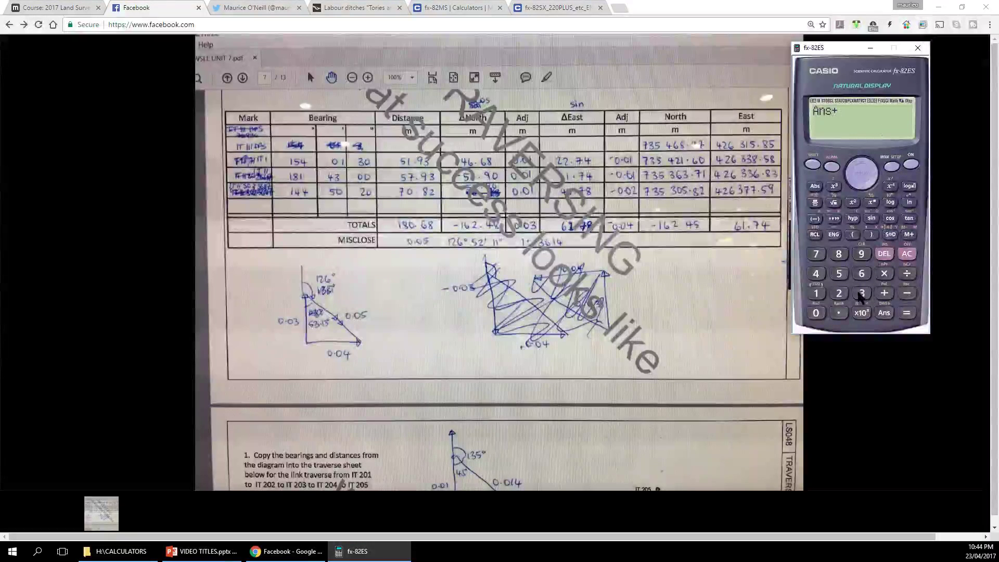
left_click(862, 293)
left_click(861, 274)
left_click(816, 314)
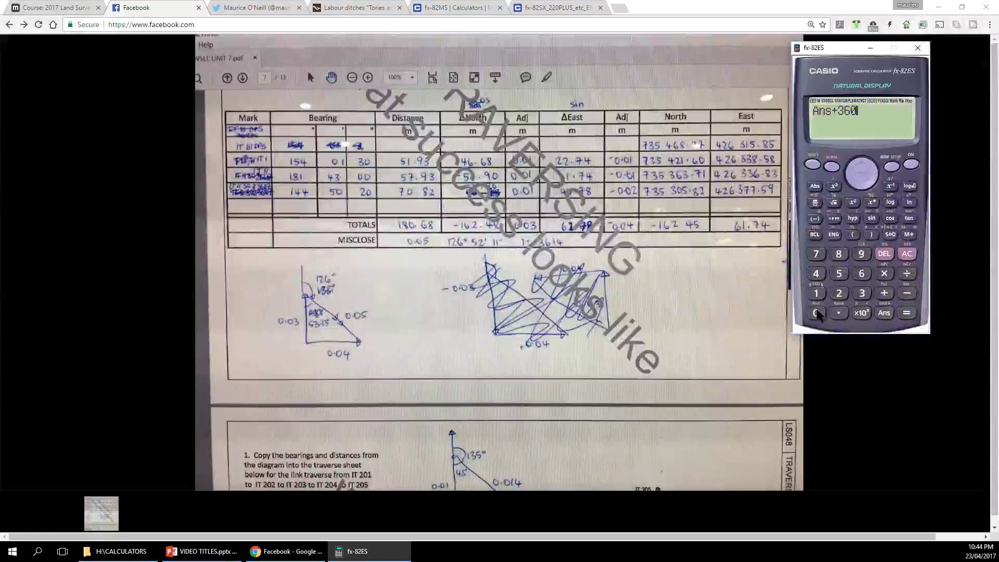
left_click(907, 315)
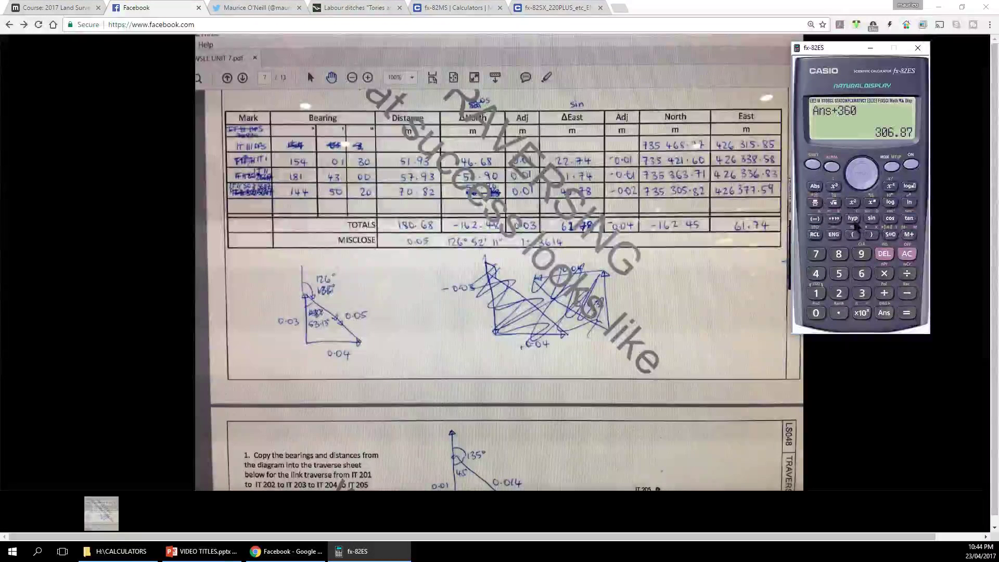
left_click(834, 219)
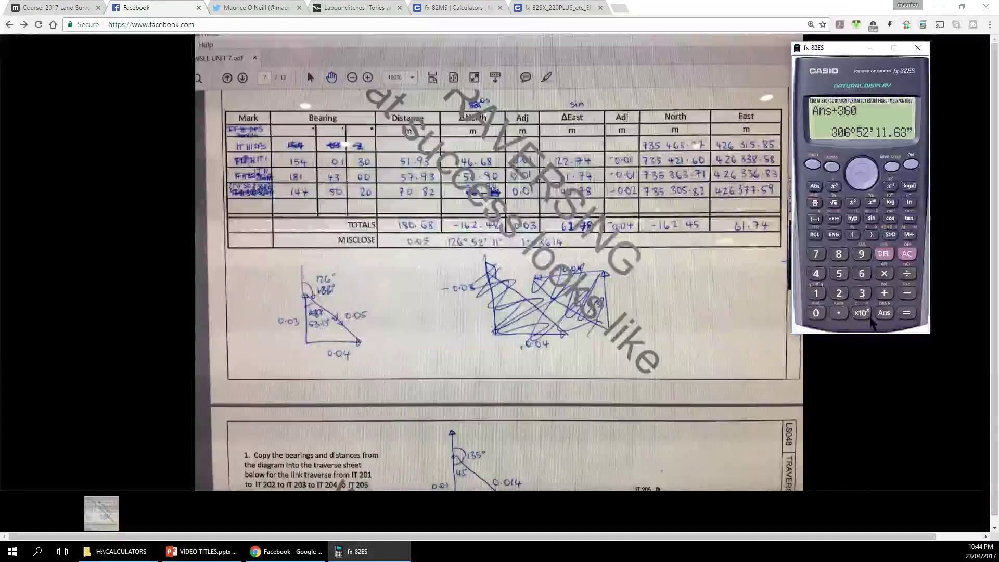
- Calculate the misclose ratio by dividing the total traverse distance 180.68 by the misclose distance 0.05, and show it as a decimal
key("Escape")
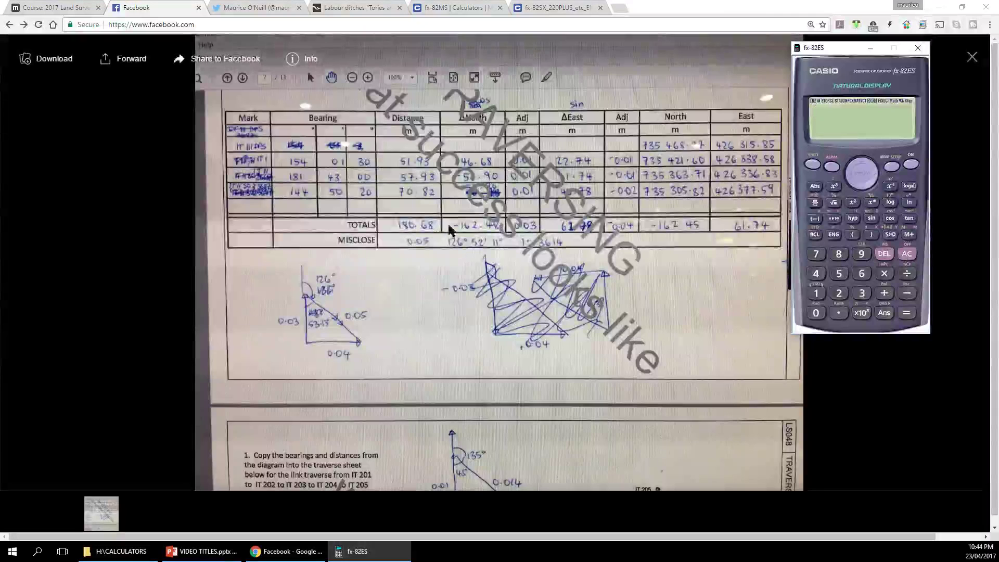
left_click(816, 293)
left_click(841, 254)
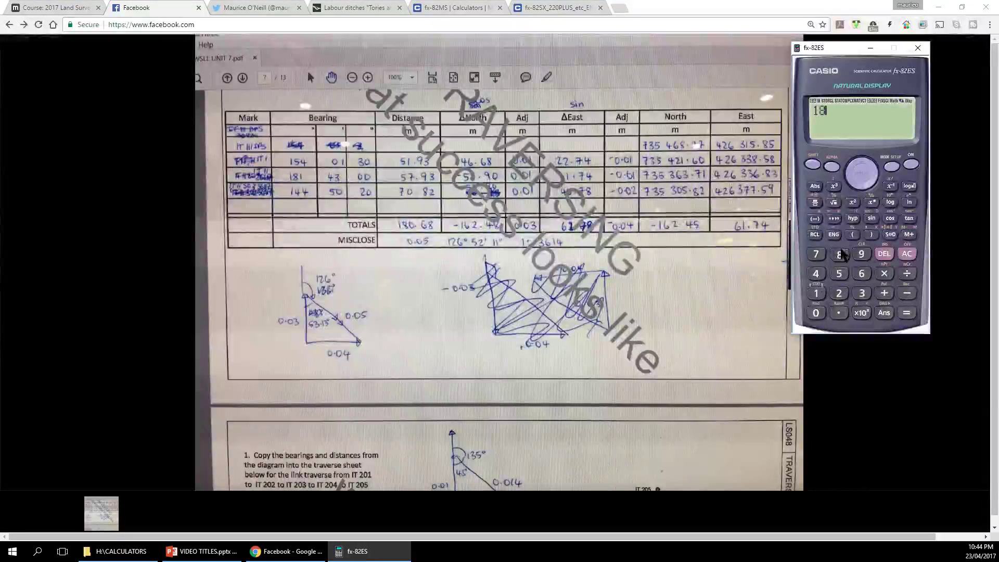
left_click(816, 312)
left_click(839, 313)
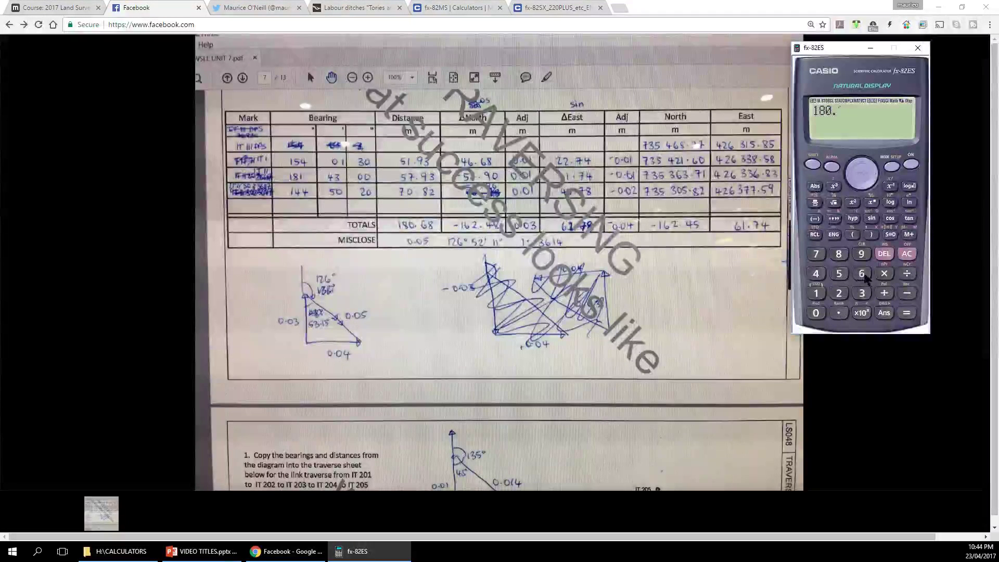
left_click(861, 273)
left_click(839, 254)
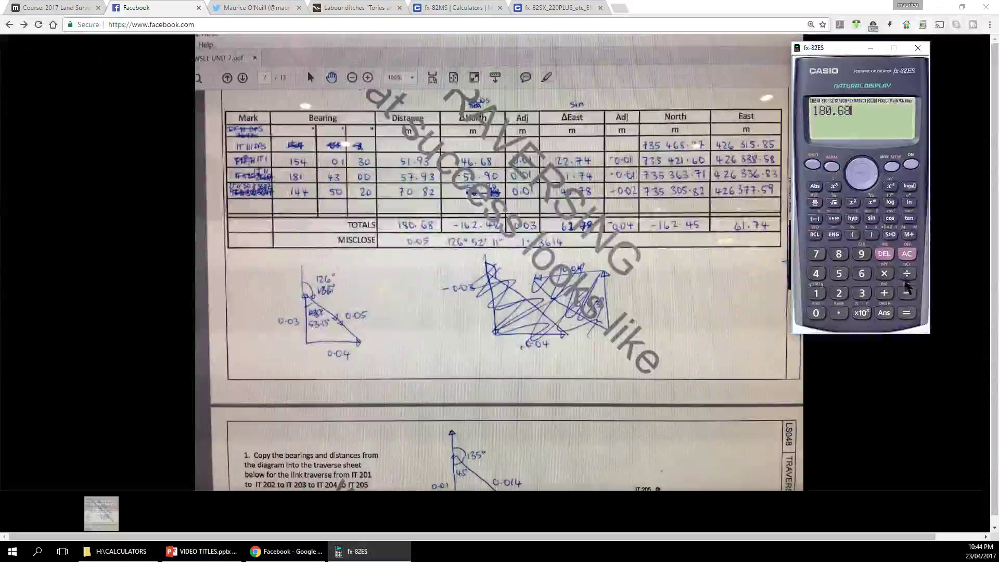
left_click(907, 274)
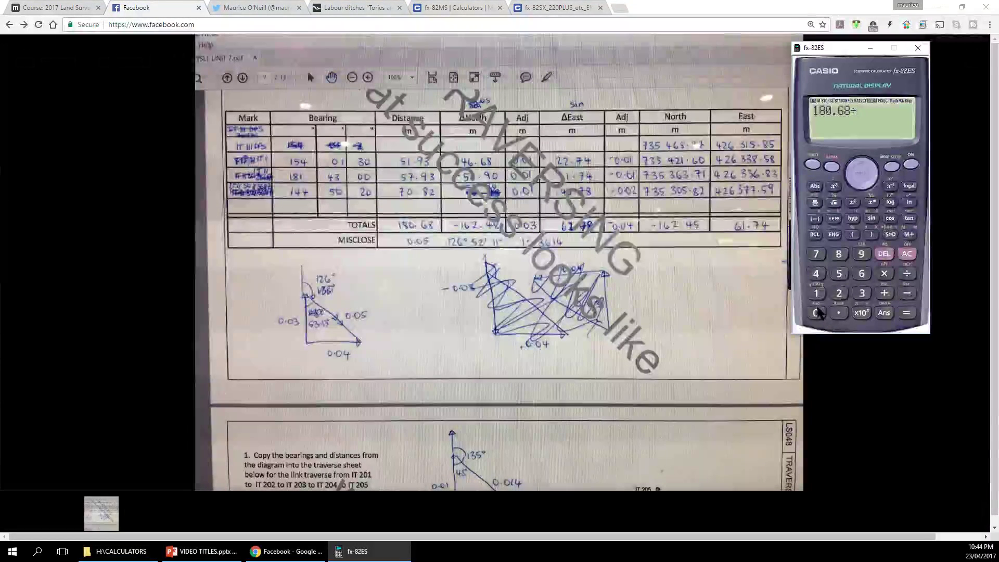
left_click(817, 312)
left_click(839, 312)
left_click(817, 313)
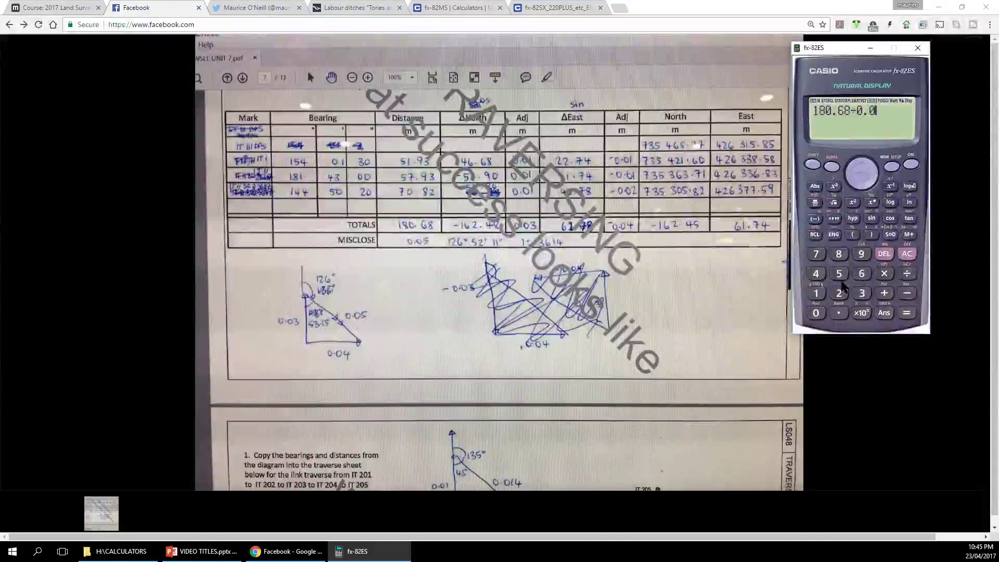
left_click(839, 274)
left_click(906, 316)
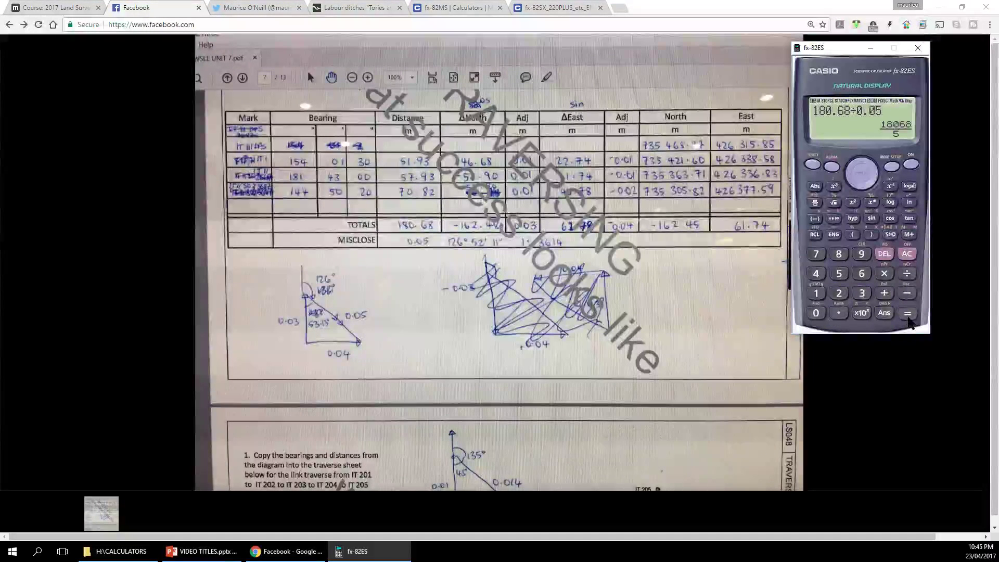
left_click(890, 234)
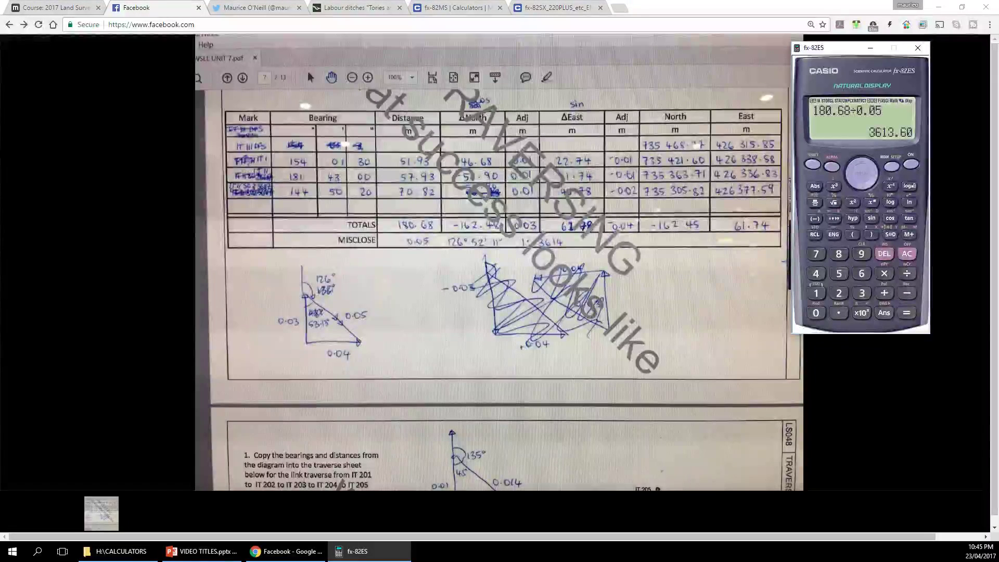
mouse_move(522, 187)
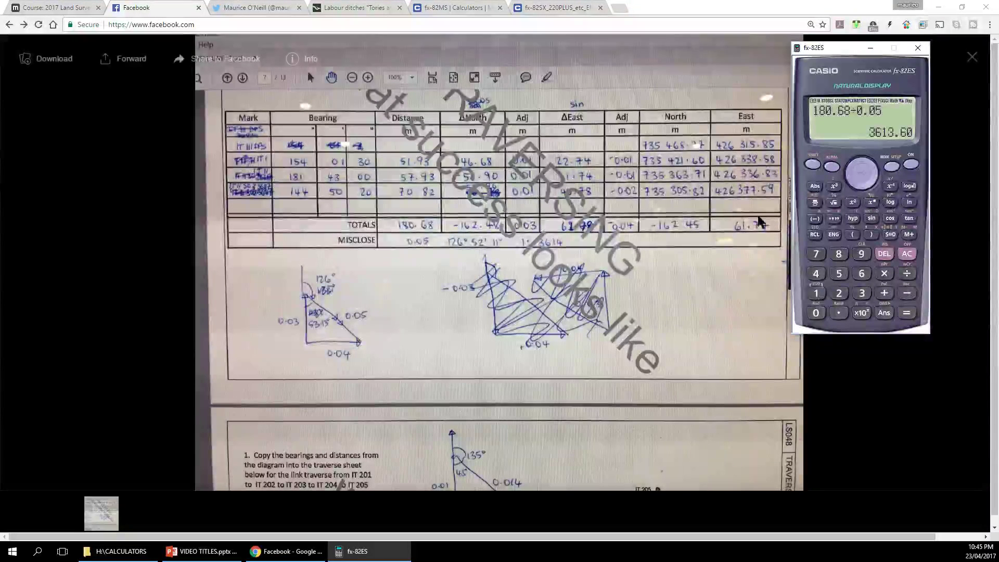